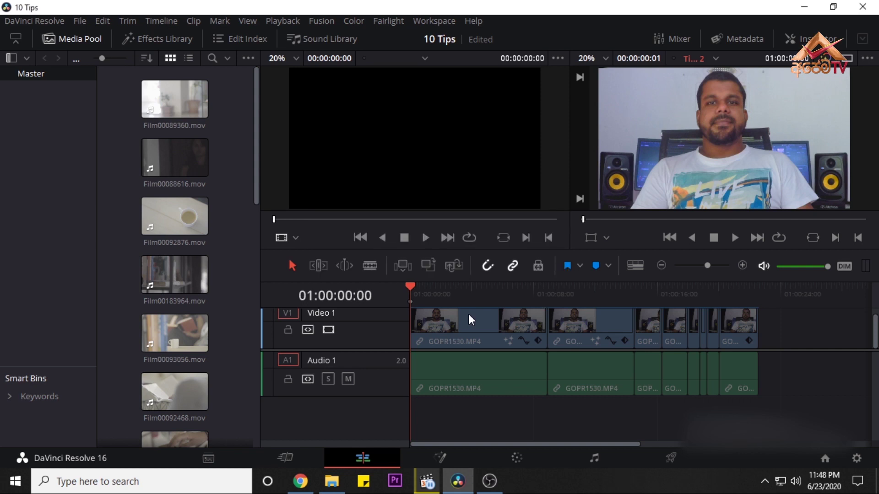
Step: Open the user project save and load preferences and save them with Live Save and Project Backups enabled
click(51, 21)
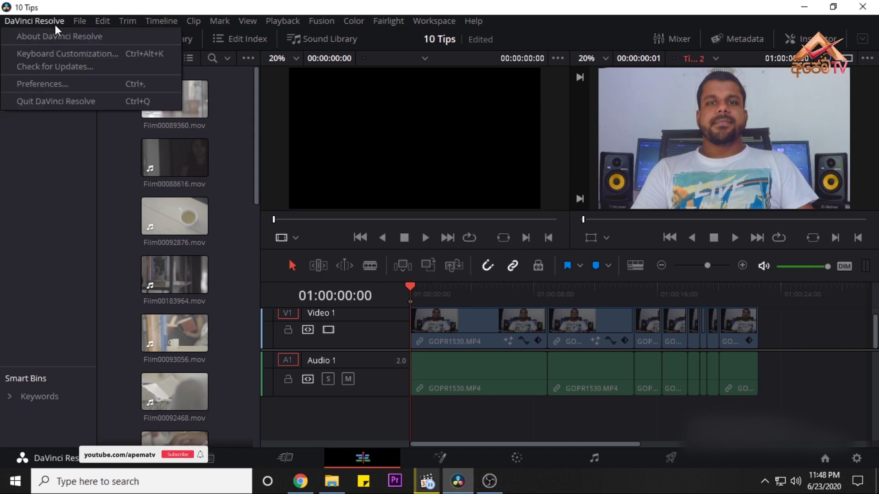
click(42, 85)
click(460, 59)
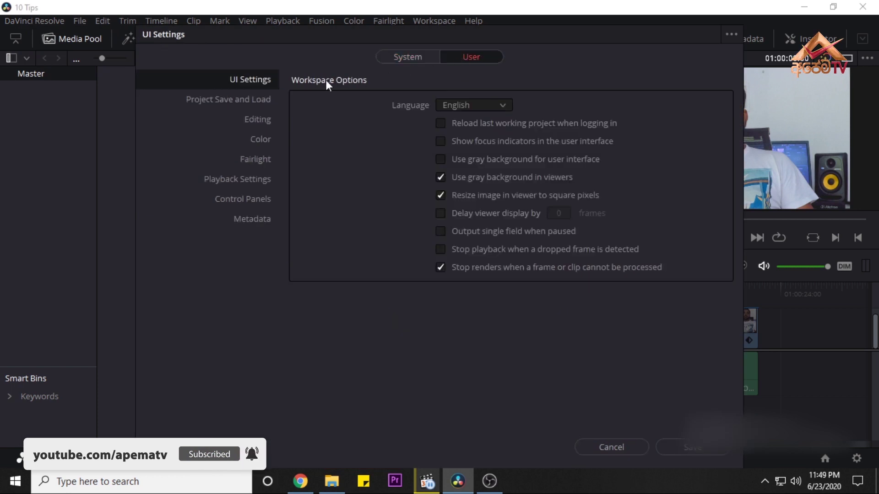
click(253, 101)
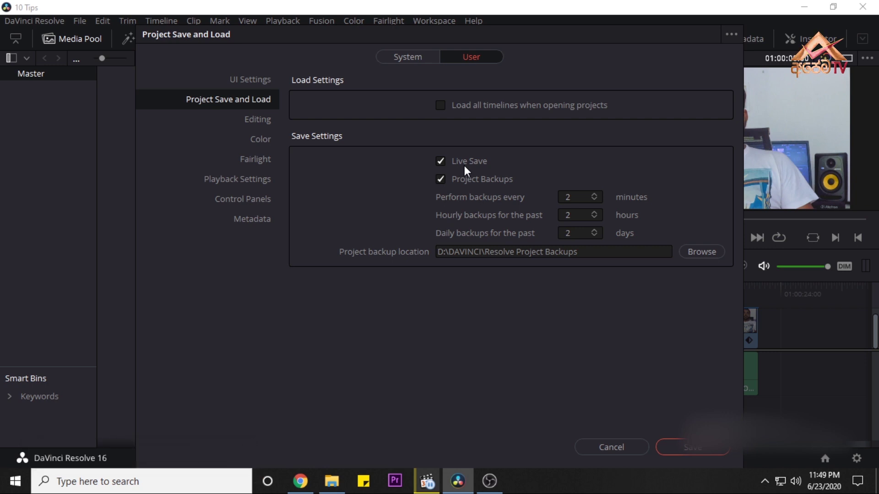
click(676, 444)
Step: Open the project backups of the 10 Tips project in the Project Manager and select the most recent backup
click(80, 21)
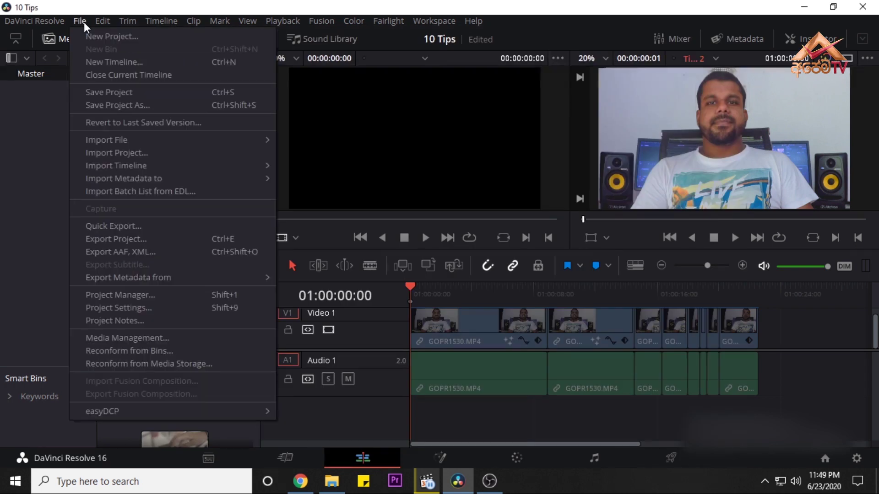
click(113, 297)
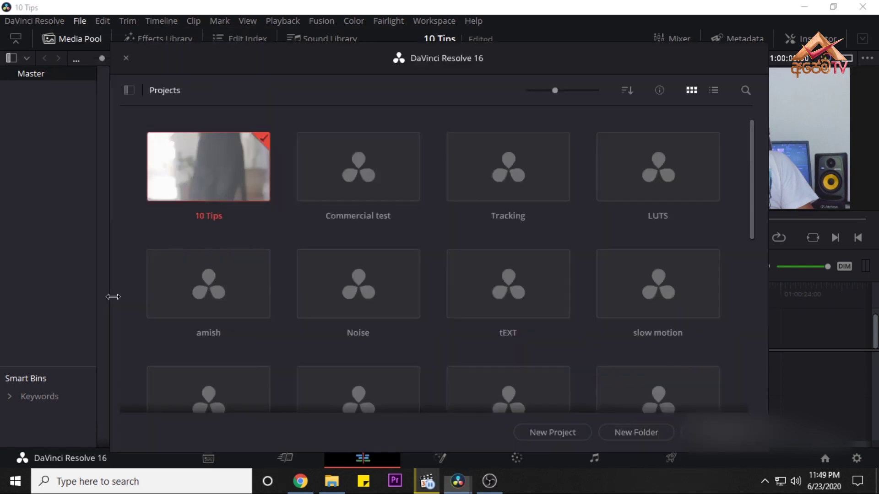
right_click(214, 185)
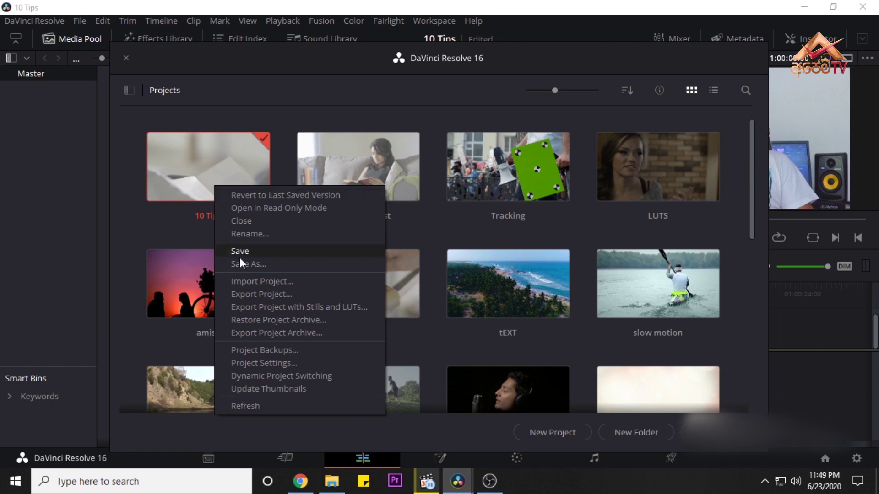
click(263, 352)
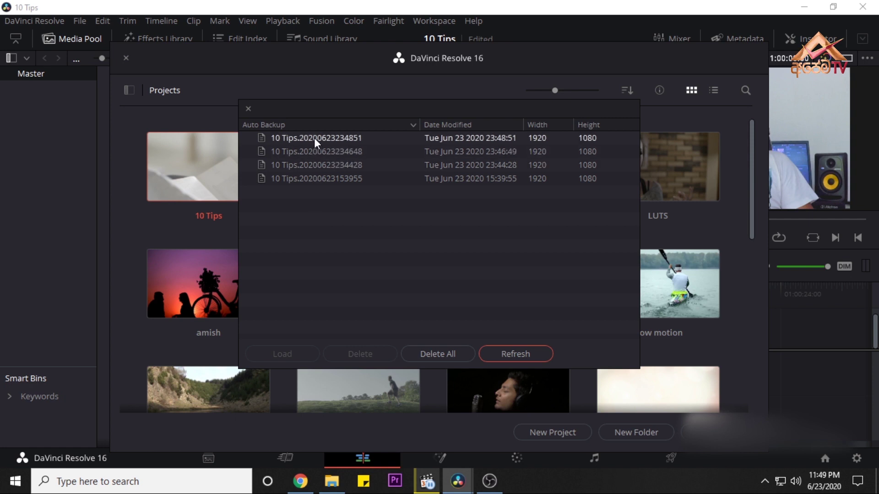
click(329, 137)
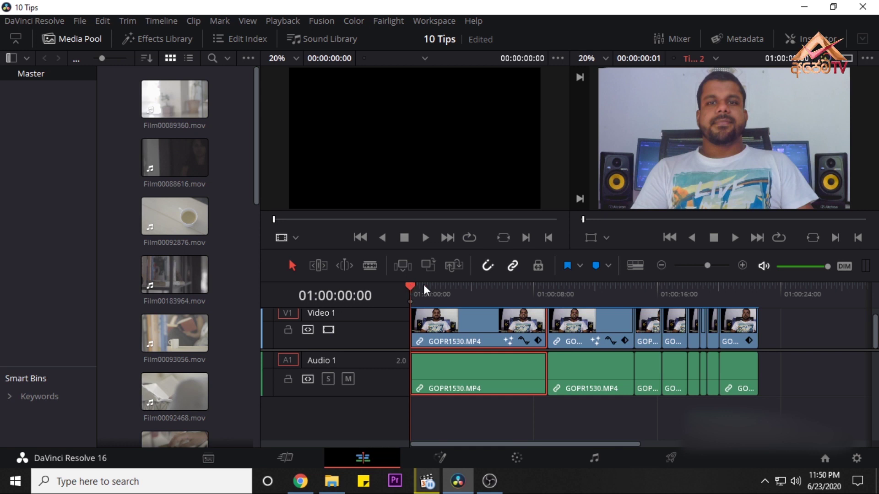
Step: Add an adjustment clip on a new track above the footage and extend it to the end of the last clip
drag(397, 347, 396, 382)
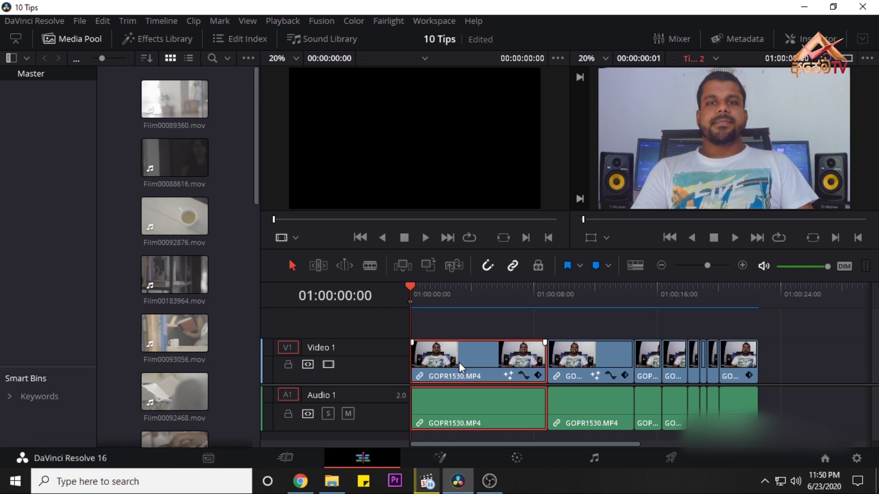
click(580, 365)
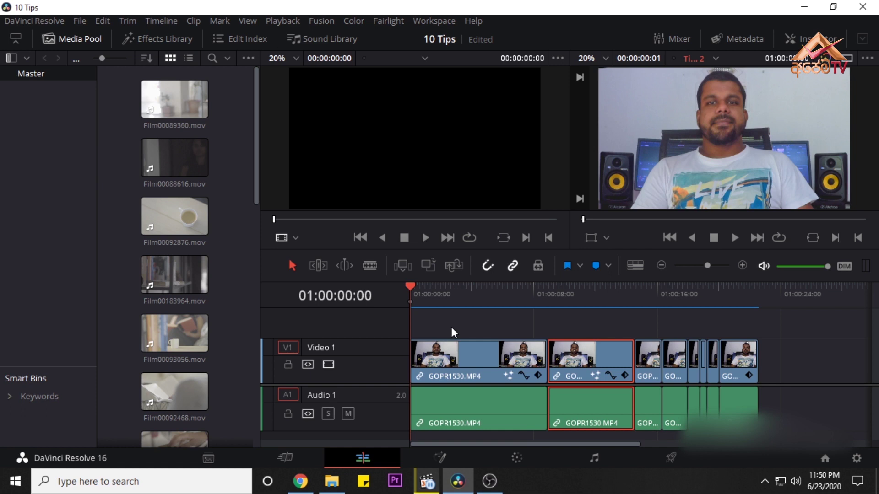
click(128, 39)
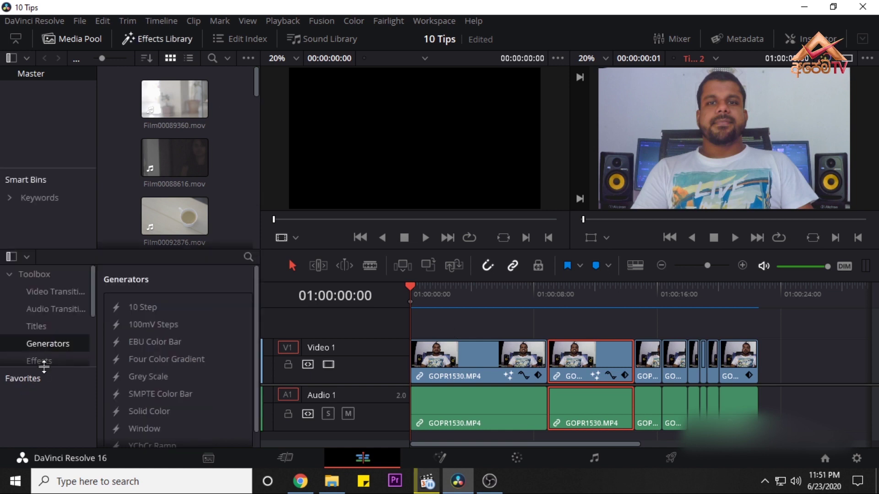
click(44, 364)
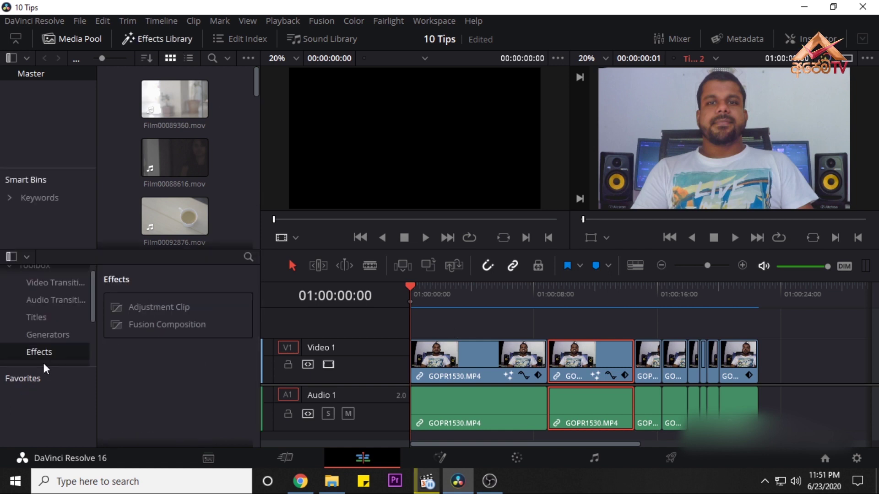
click(150, 309)
drag(143, 308, 418, 328)
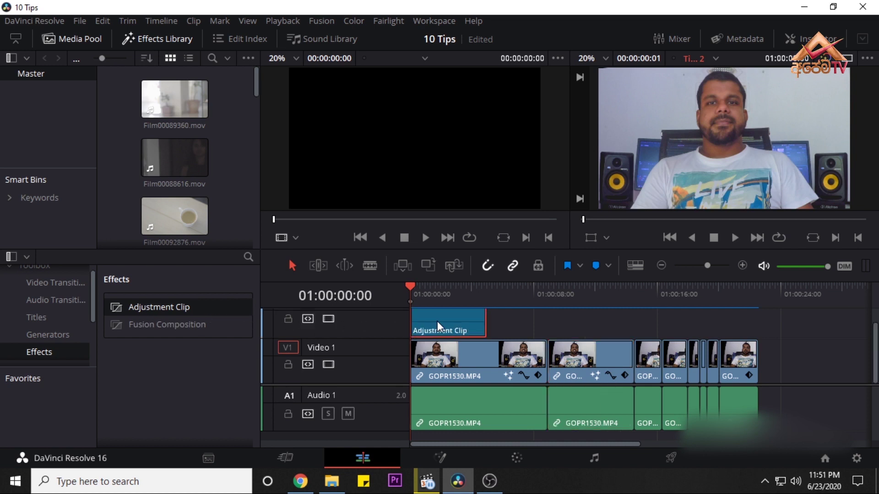
drag(486, 327, 757, 330)
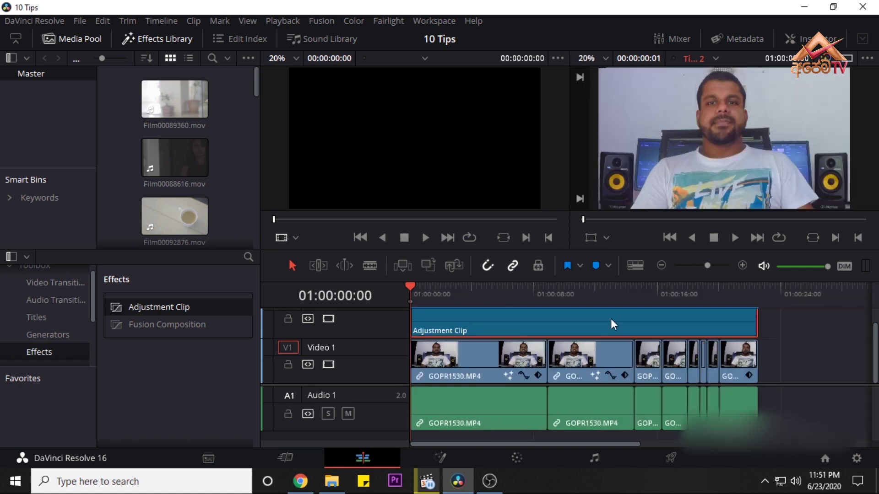
click(443, 299)
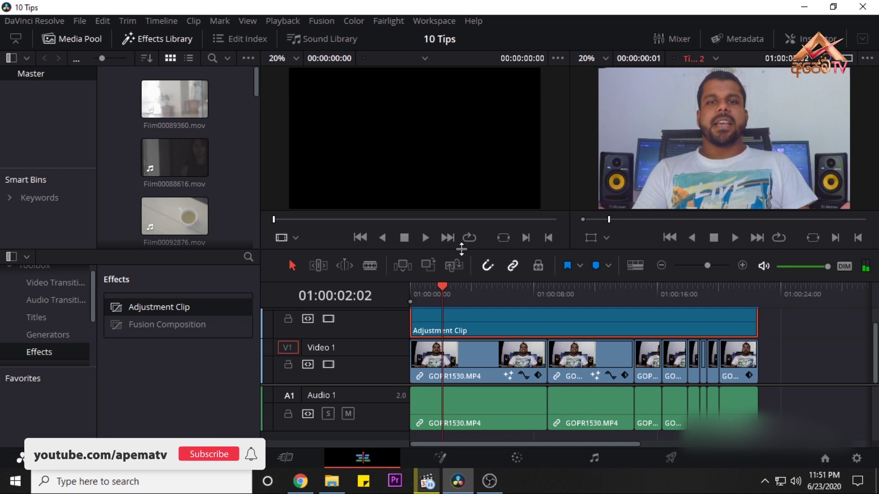
drag(449, 280, 419, 282)
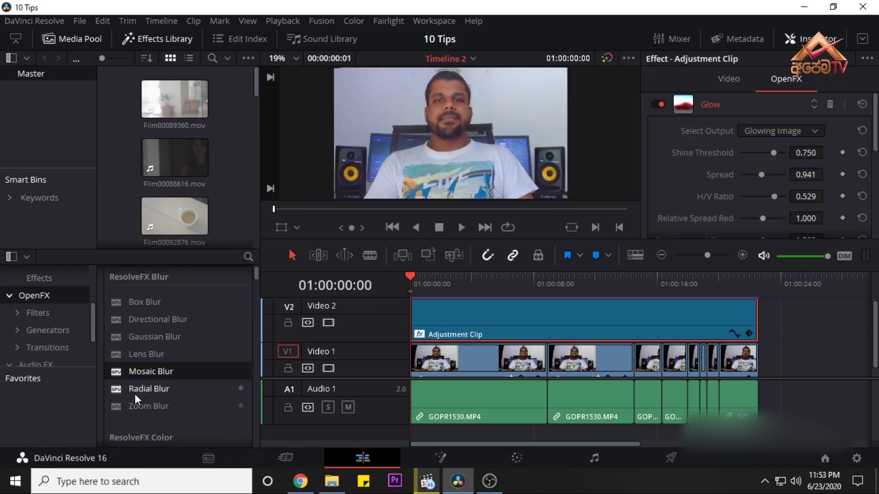
Step: Apply Radial Blur to the adjustment clip and set its Glow effect's Spread to 0.000 and Shine Threshold to 0.368
drag(135, 394, 430, 306)
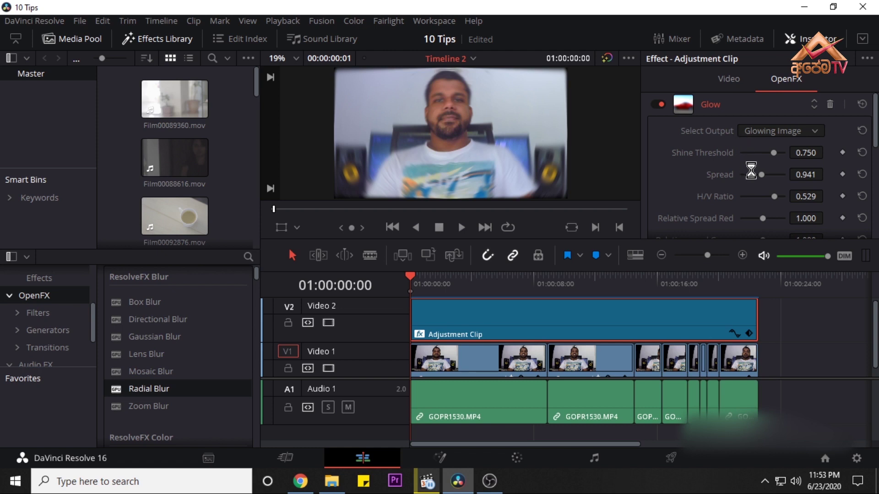
drag(763, 178, 740, 183)
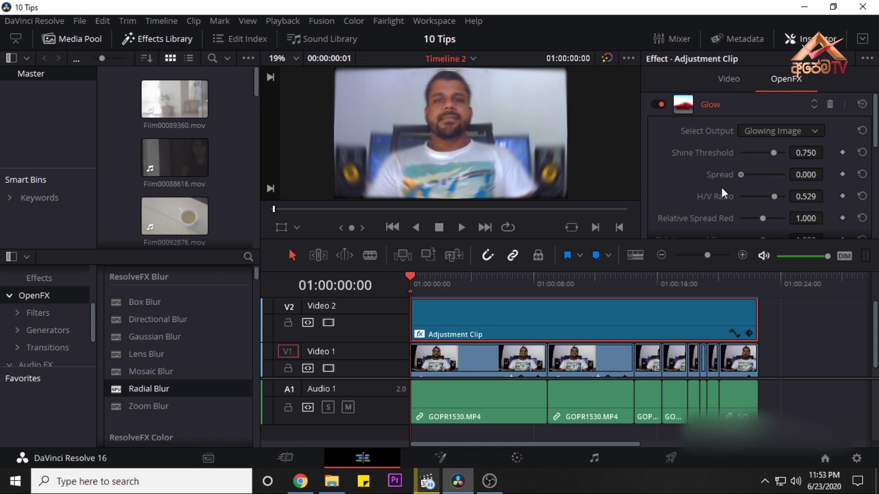
drag(774, 152, 757, 156)
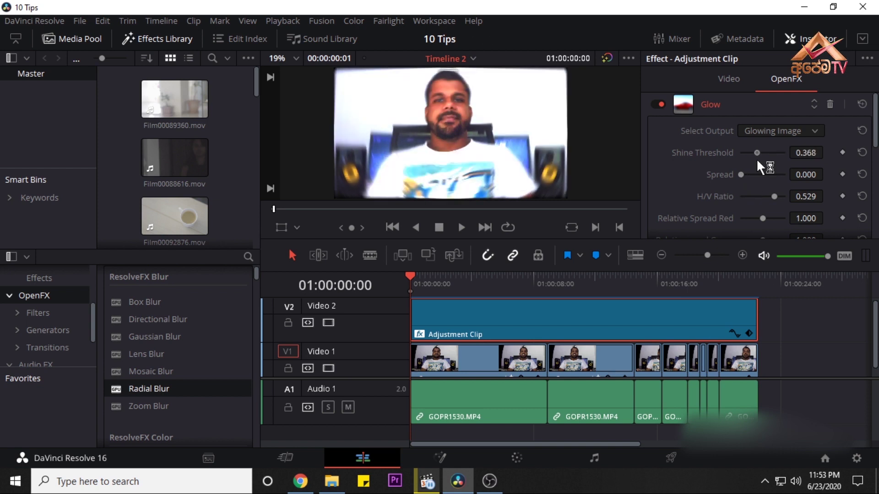
Step: Compare the frame at 01:00:01:16 with and without the effects by shifting the adjustment clip off it and back to the timeline start
click(435, 291)
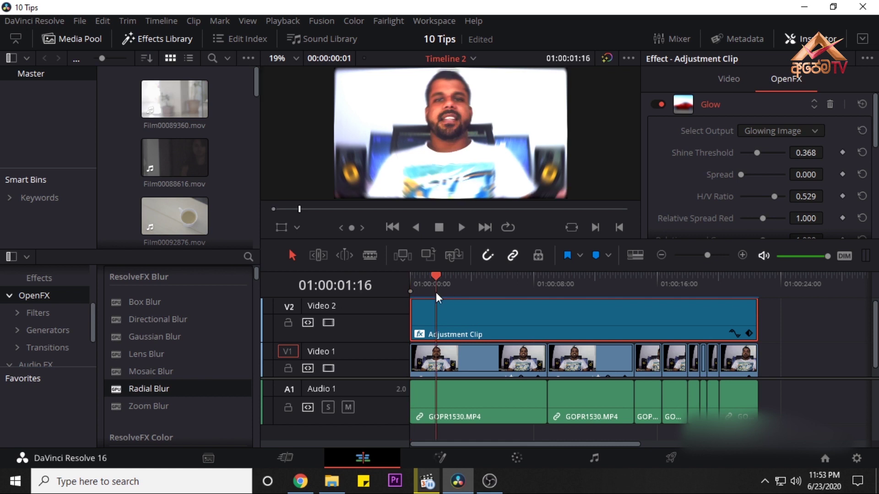
drag(443, 320, 508, 318)
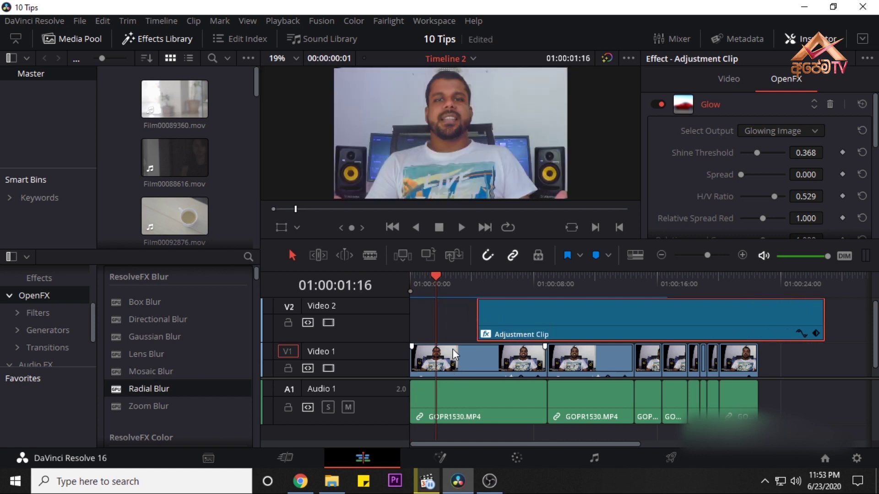
drag(574, 320, 530, 323)
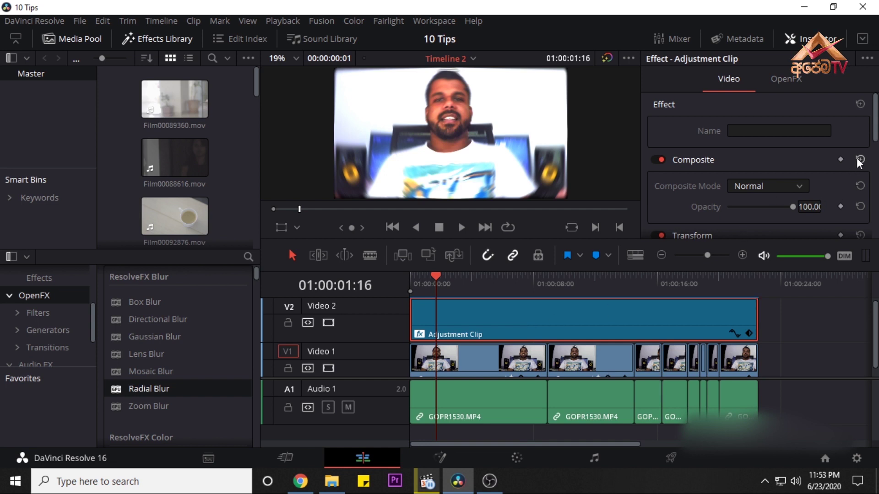
Step: Set the adjustment clip's zoom to 1.300 and its Y position to about -153, and play back the result
drag(875, 139, 875, 176)
drag(758, 156, 825, 176)
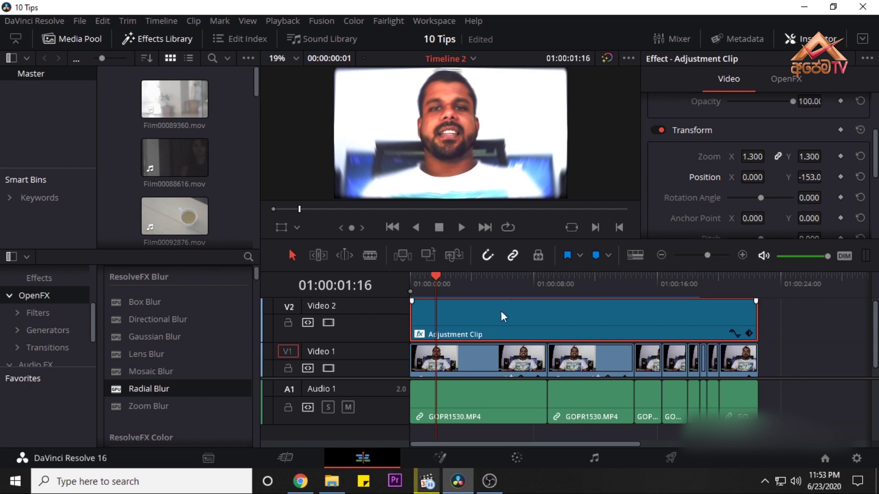
key(space)
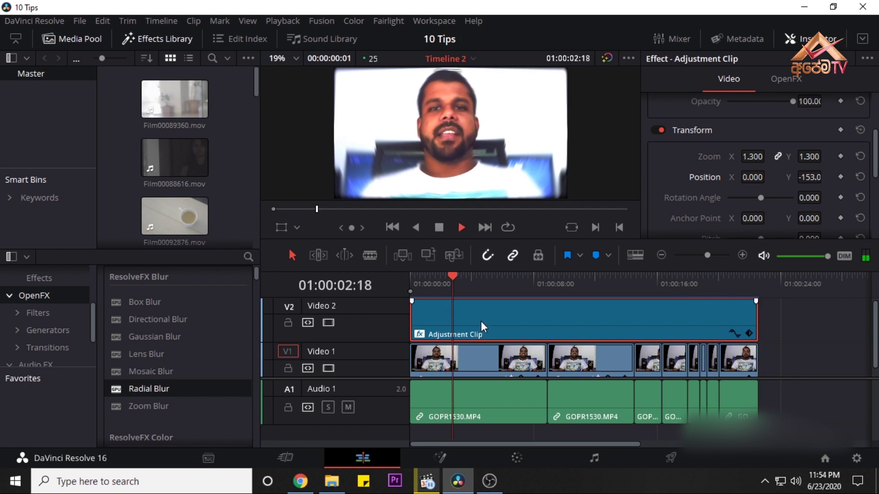
key(space)
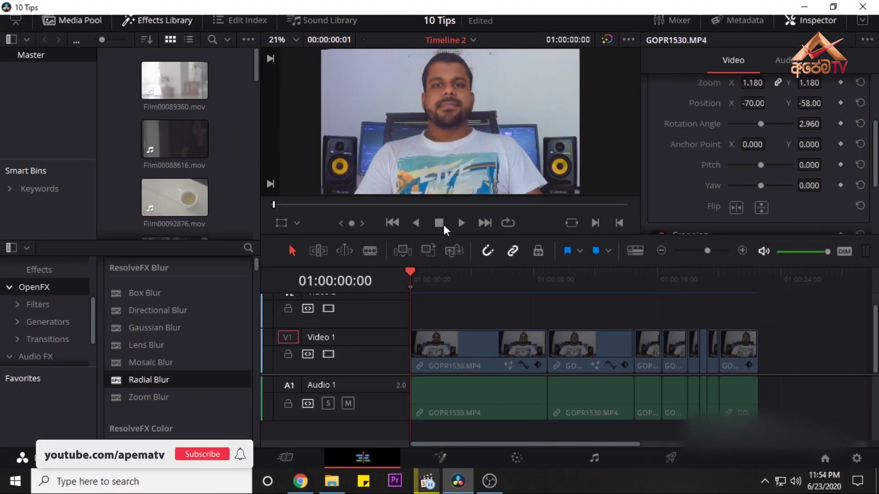
Step: Cut the first footage clip into five pieces with the Blade tool and return to selection mode
click(457, 356)
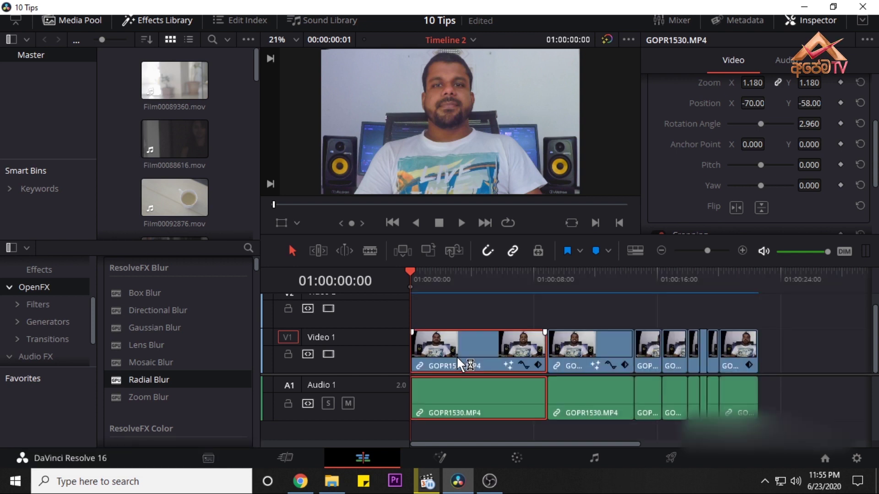
key(b)
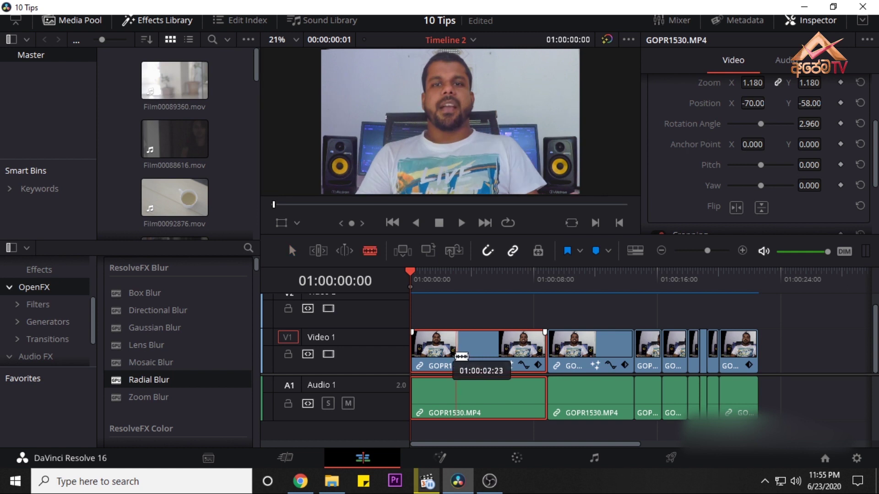
click(431, 352)
click(455, 353)
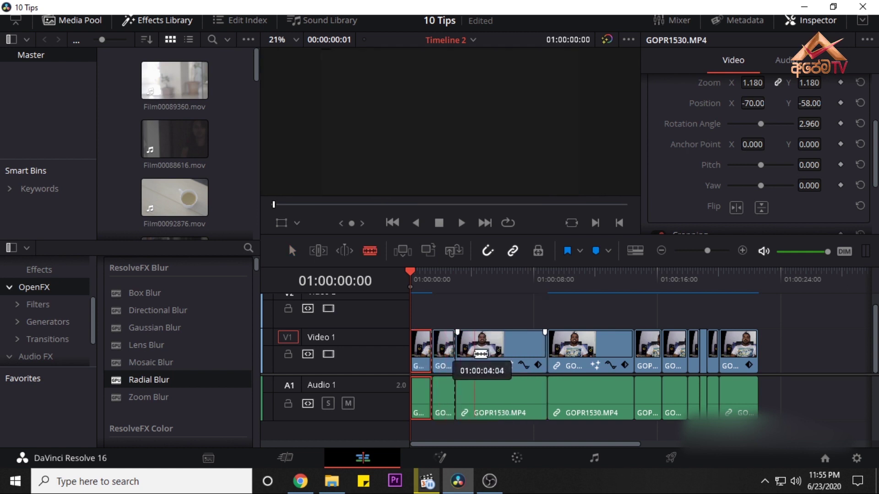
click(476, 353)
click(500, 353)
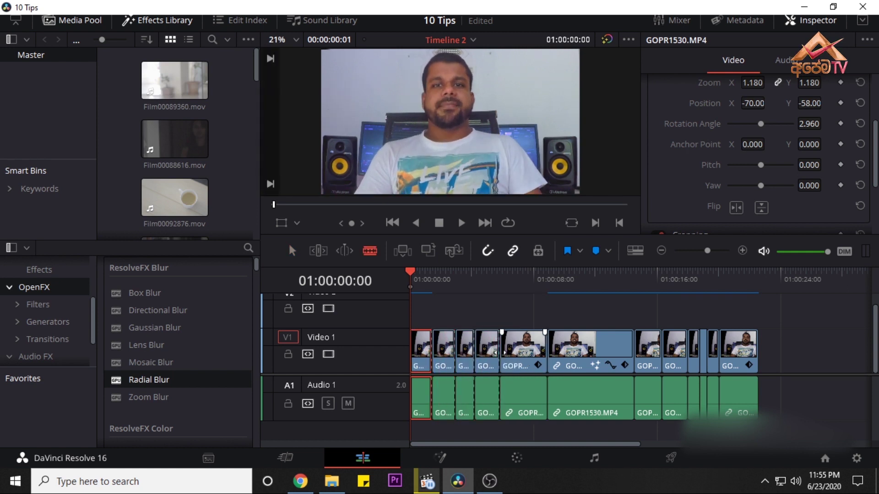
key(a)
Step: Try moving the long clip after the five cut pieces to the end of the timeline, and undo the move
click(443, 347)
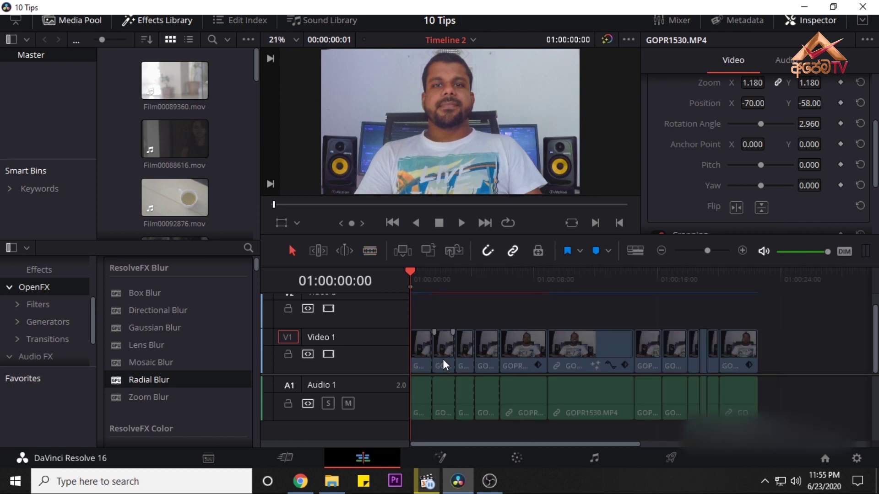
click(524, 352)
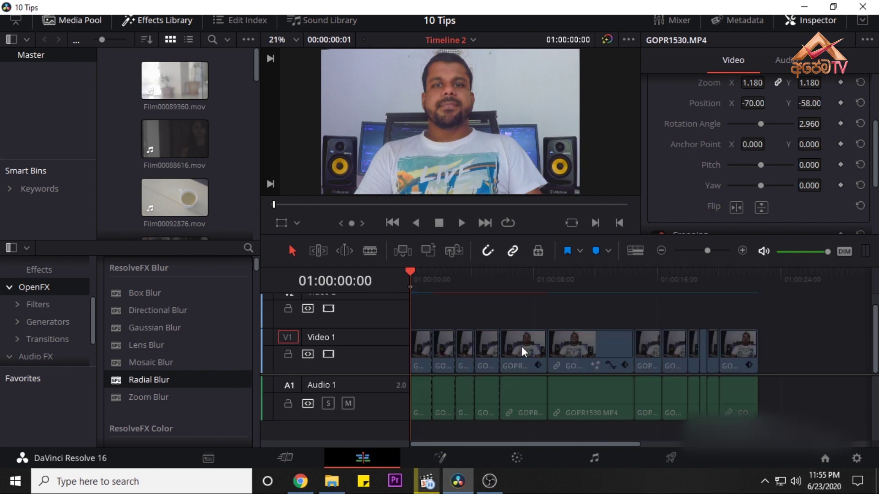
click(578, 356)
click(518, 351)
drag(576, 356, 825, 345)
key(ctrl+z)
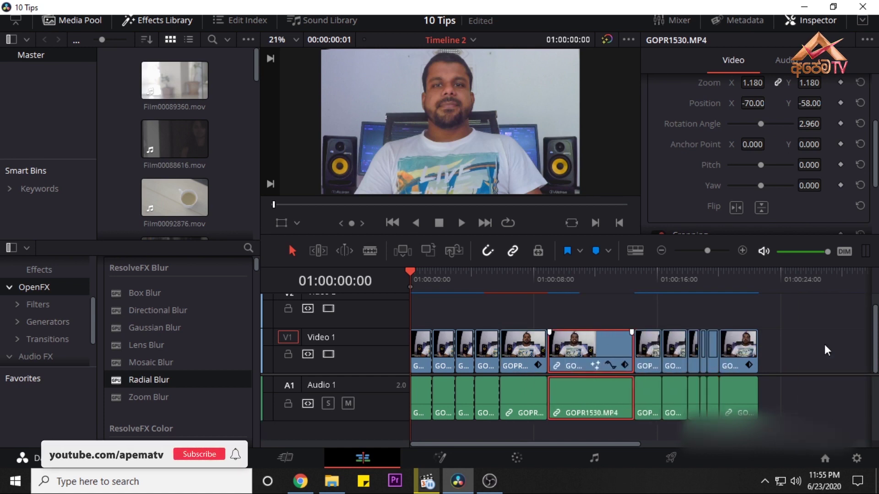
Step: Ripple-trim the second cut piece shorter in trim edit mode, and select the long clip after the cut pieces in selection mode
key(t)
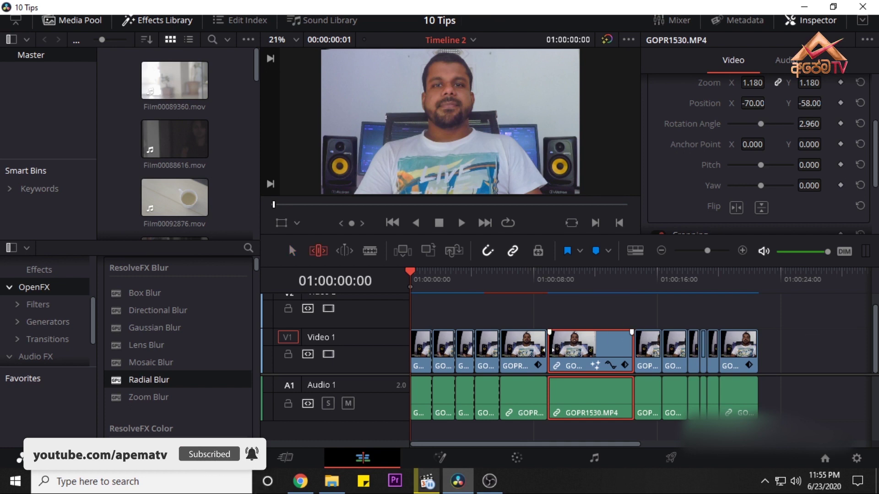
drag(554, 352, 434, 377)
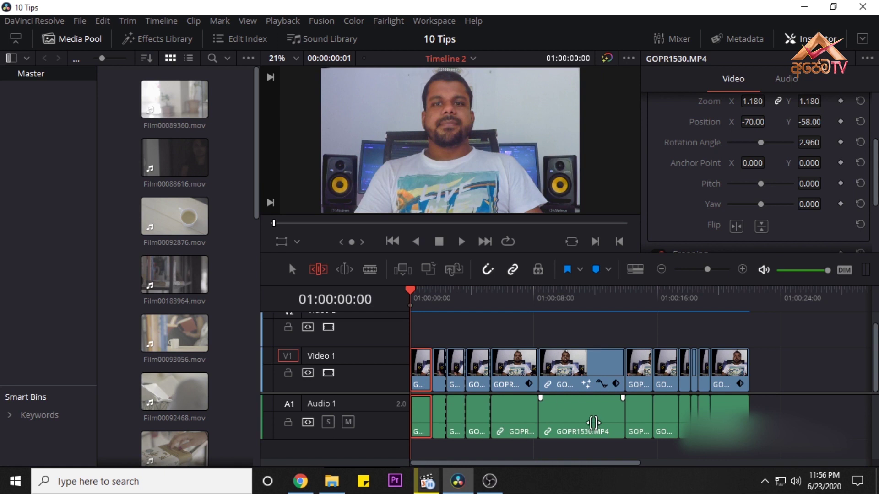
key(a)
click(596, 377)
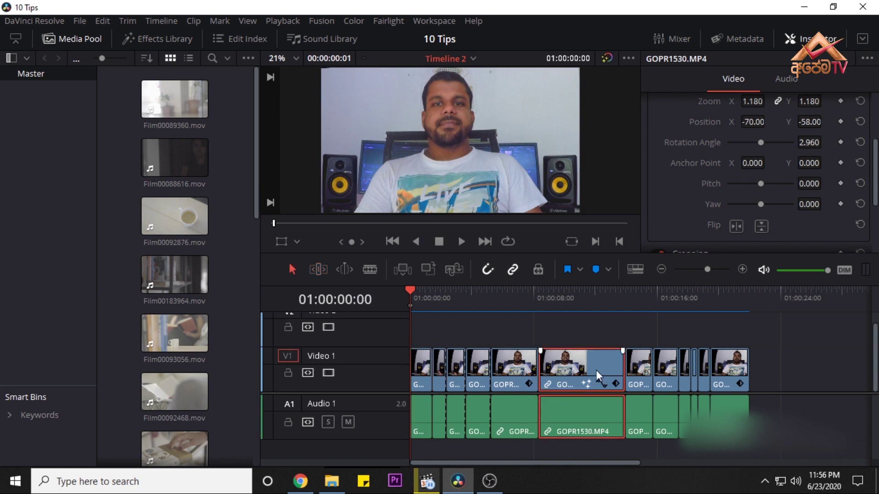
Step: Try deleting the long clip after the five cut pieces from the timeline, and undo the deletion
key(Delete)
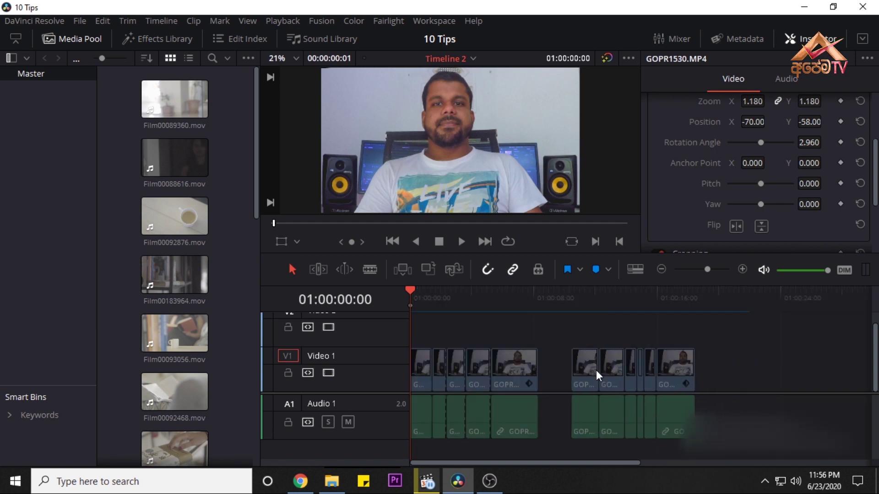
key(ctrl+z)
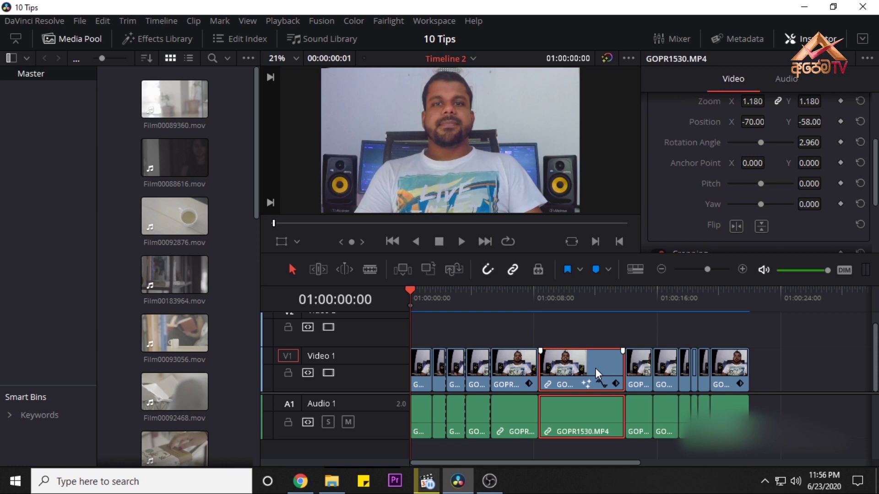
key(BackSpace)
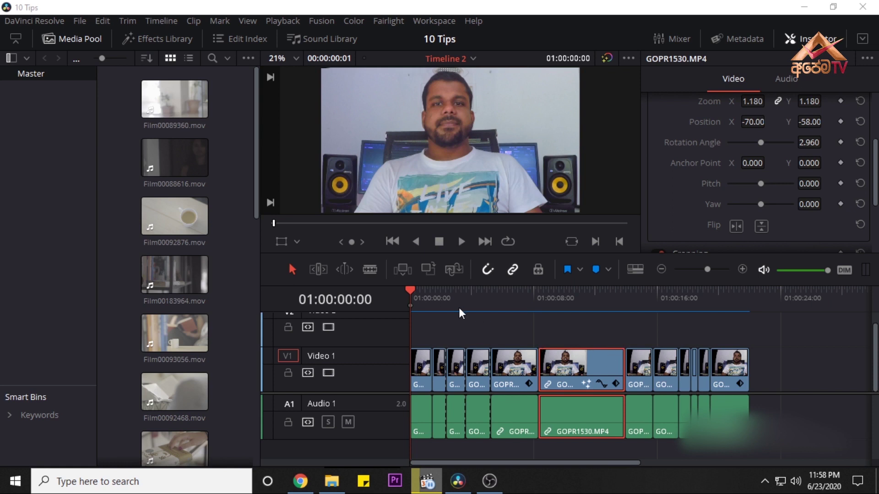
Step: Set the proxy mode to Half Resolution and play back the timeline from the start
click(282, 21)
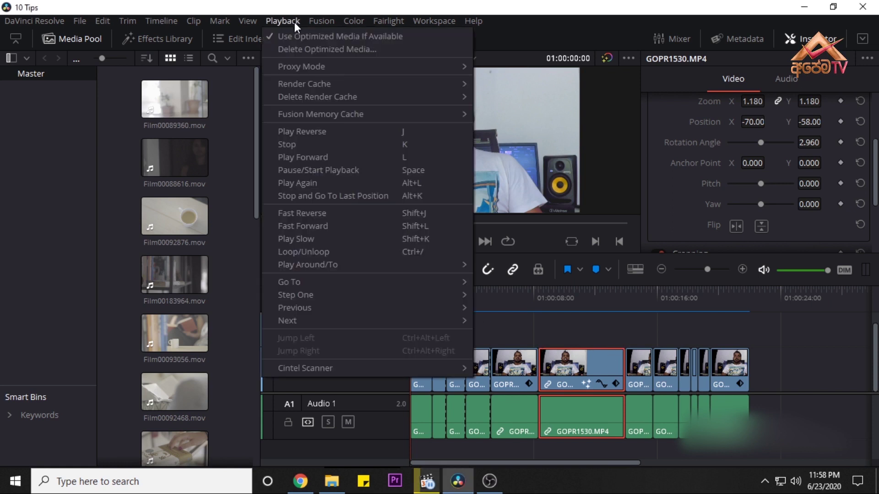
mouse_move(305, 69)
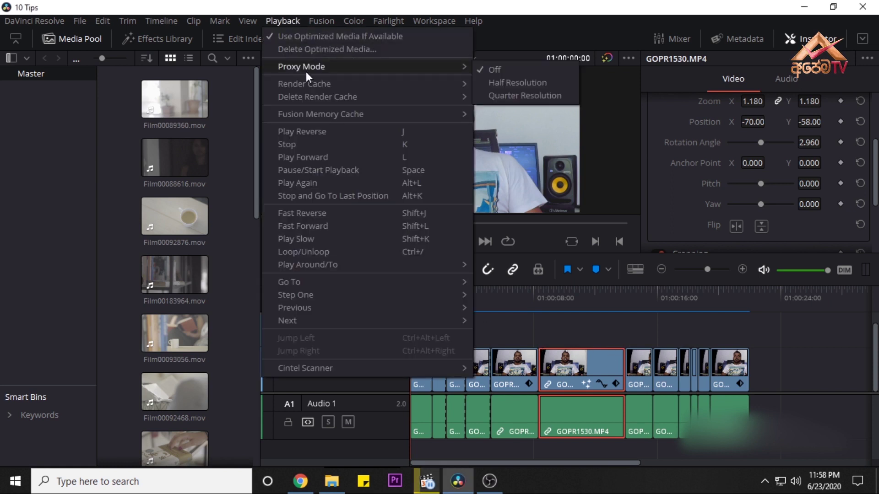
click(499, 84)
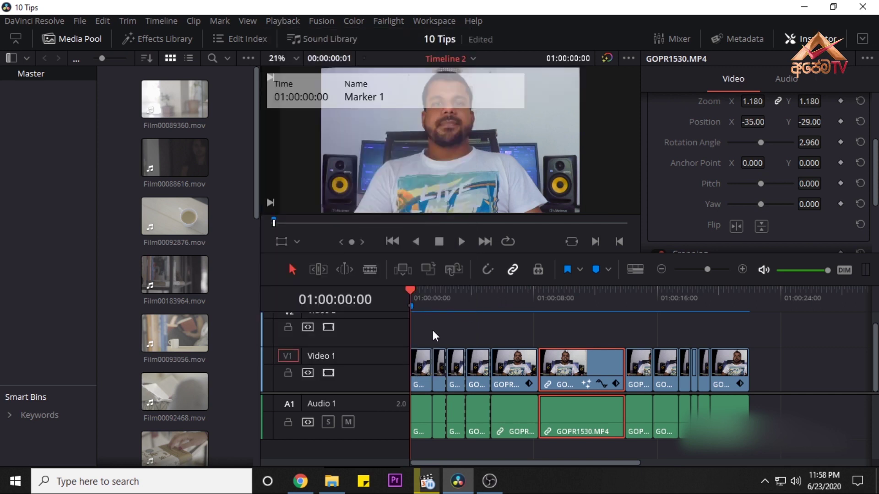
click(432, 330)
key(space)
key(Home)
key(space)
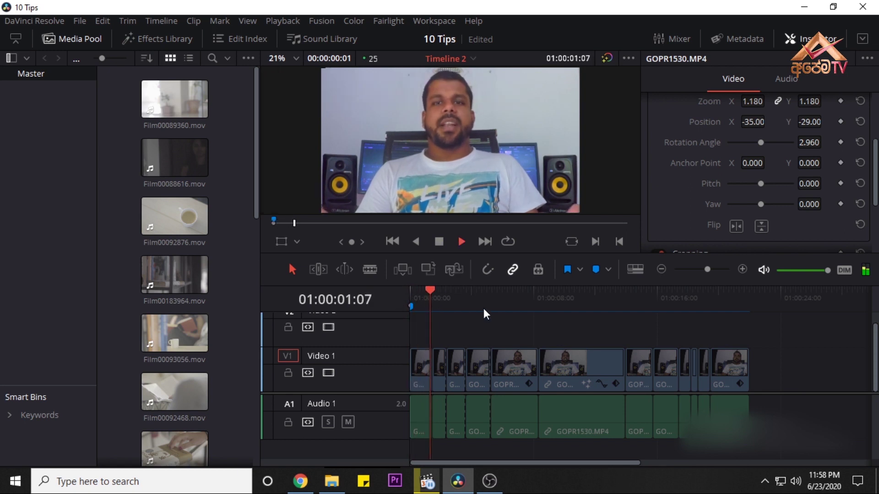
key(space)
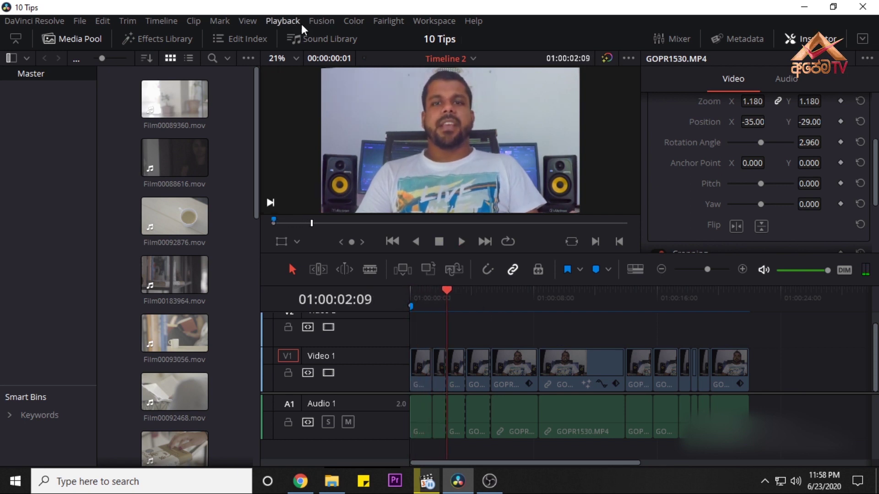
Step: Set the proxy mode to Quarter Resolution, play the timeline from the start, and review the proxy options without changing them
click(301, 23)
mouse_move(429, 67)
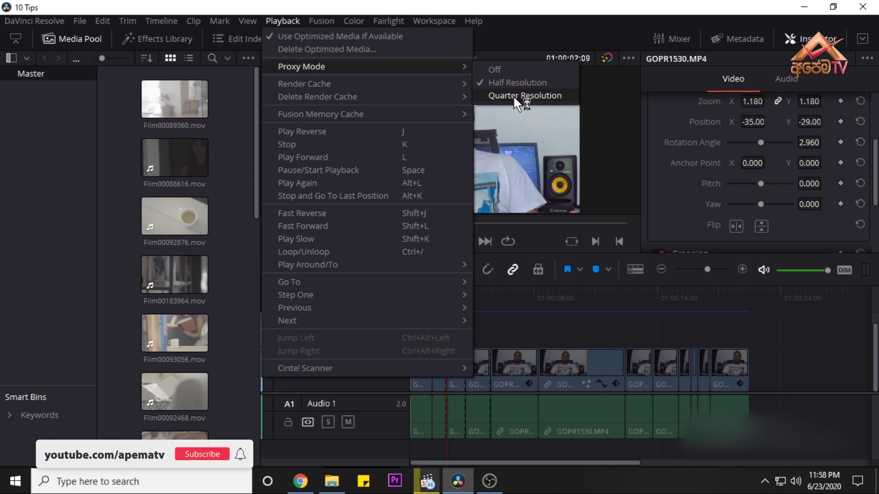
click(513, 96)
drag(447, 290, 395, 298)
key(space)
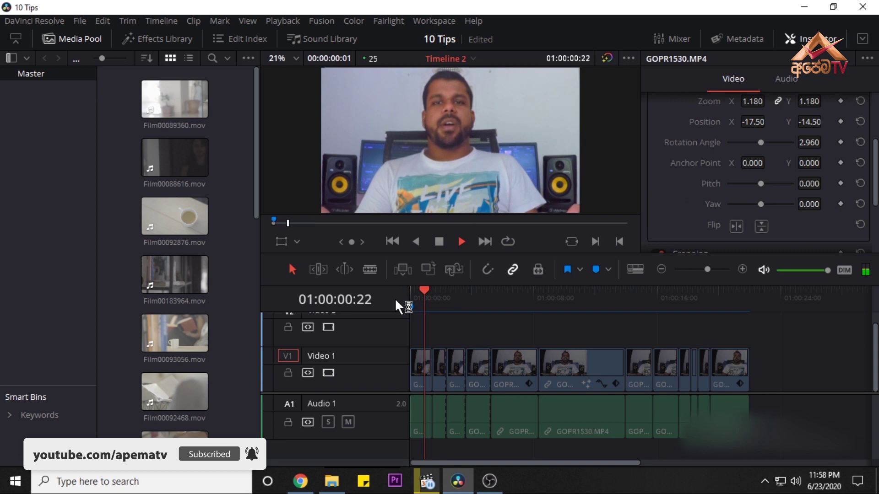
key(space)
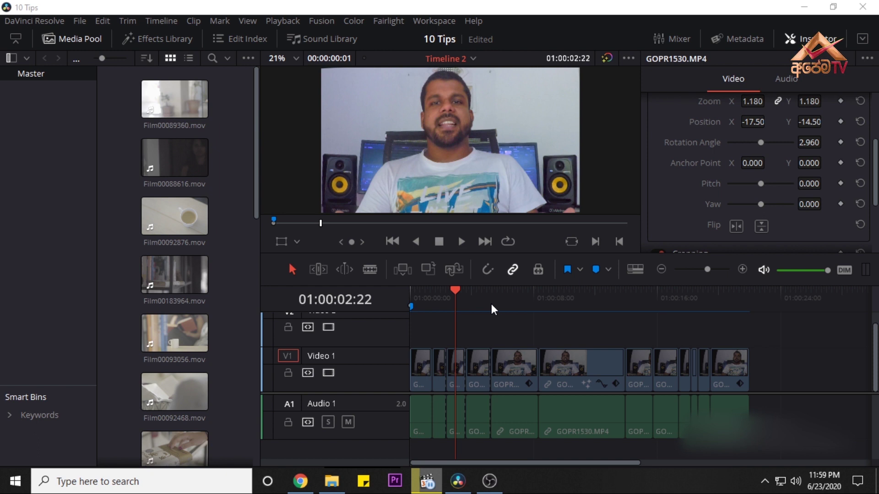
click(283, 21)
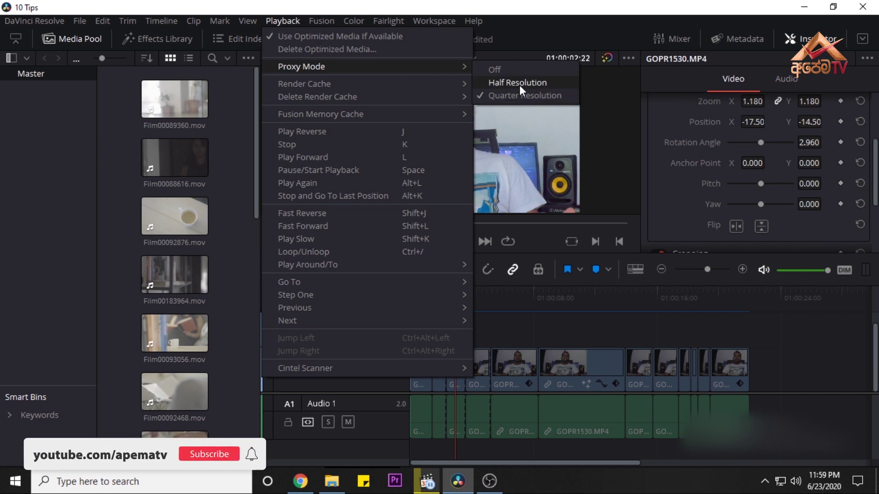
click(525, 364)
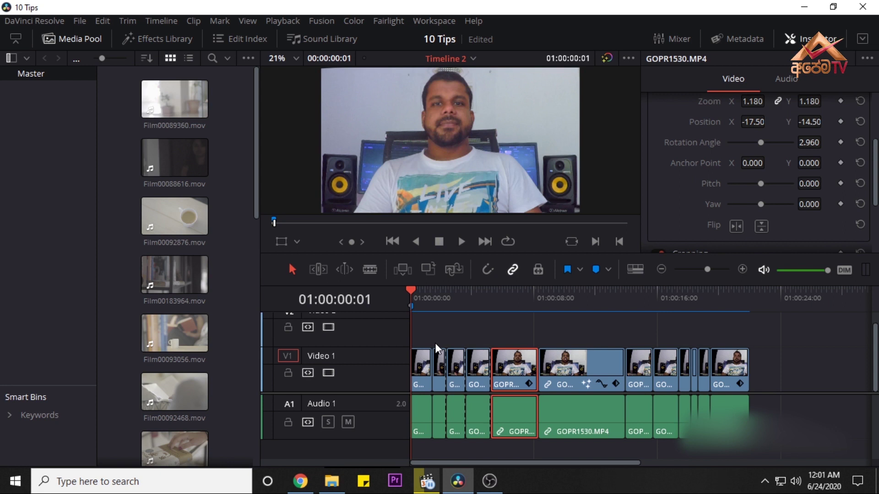
Step: Add the FairlightFX Noise Reduction effect to the Audio 1 track on the Fairlight page and set it to Auto Speech Mode
double_click(561, 7)
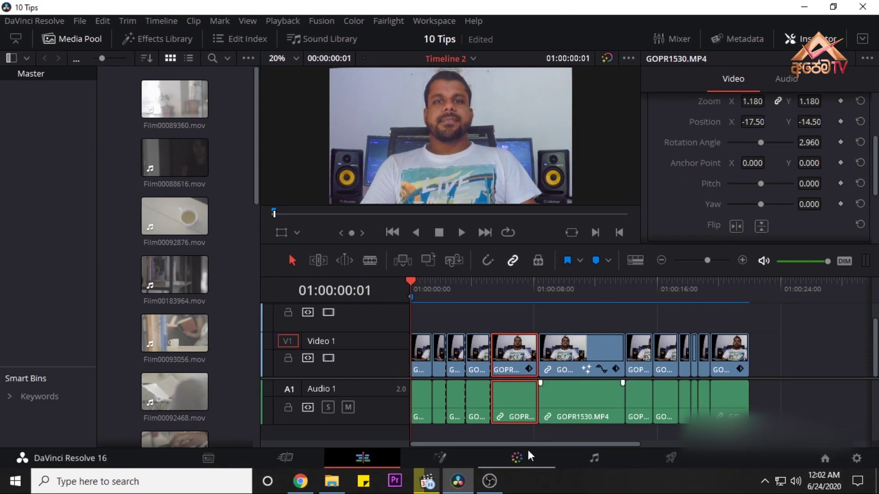
click(586, 459)
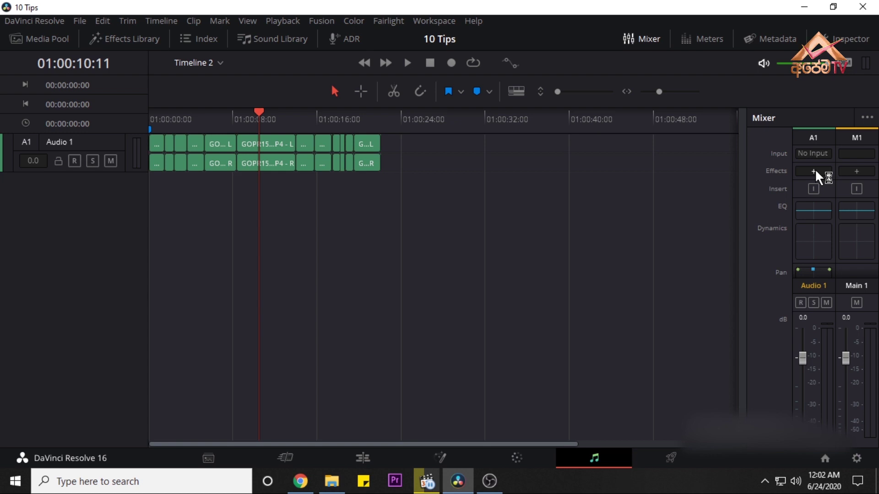
click(814, 172)
mouse_move(814, 185)
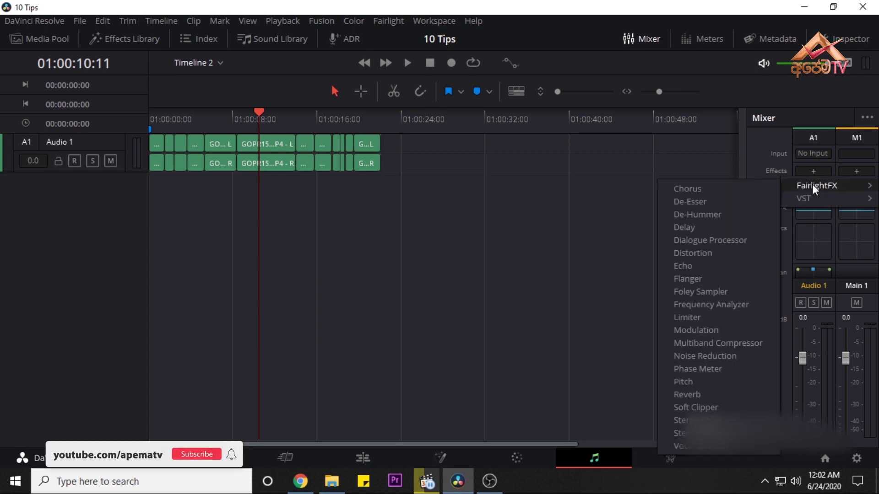
click(701, 354)
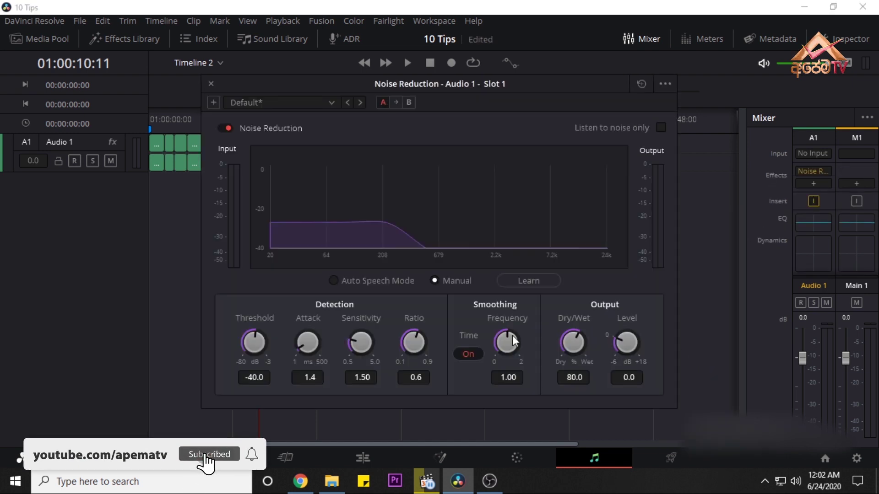
click(341, 281)
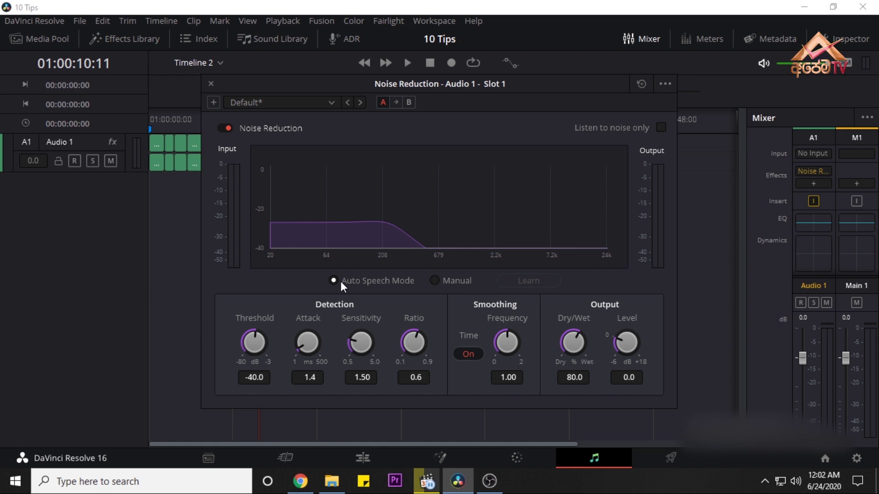
click(212, 83)
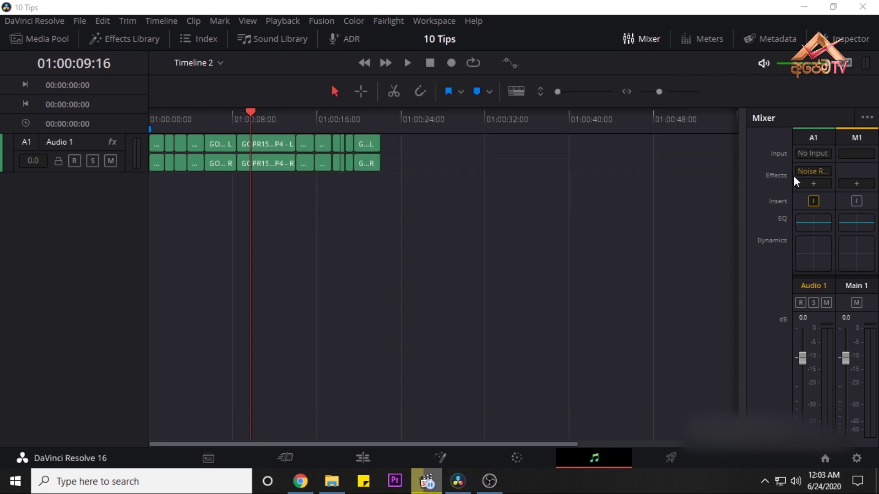
Step: Add the FairlightFX Dialogue Processor to the Audio 1 track and apply its Female VO preset
click(813, 184)
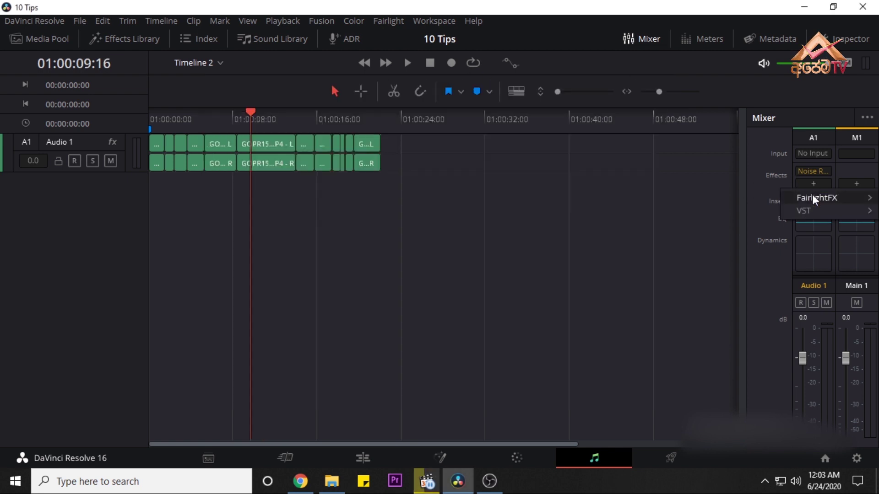
mouse_move(813, 197)
click(724, 252)
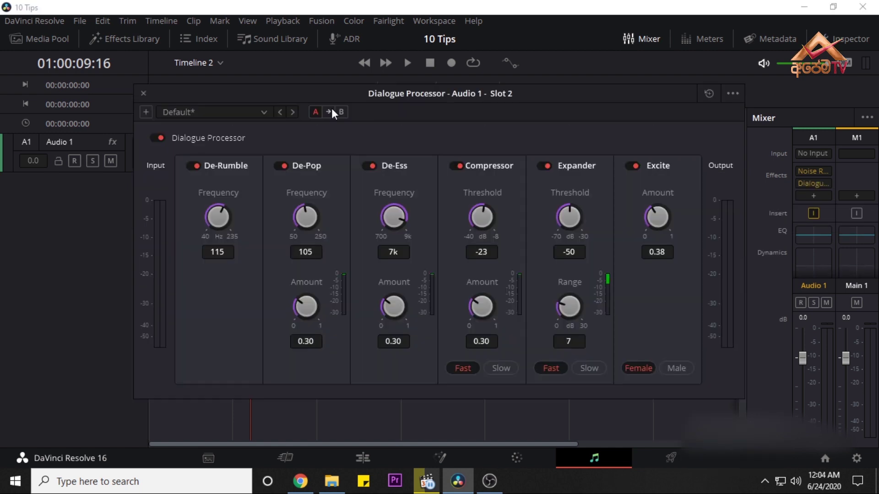
click(224, 117)
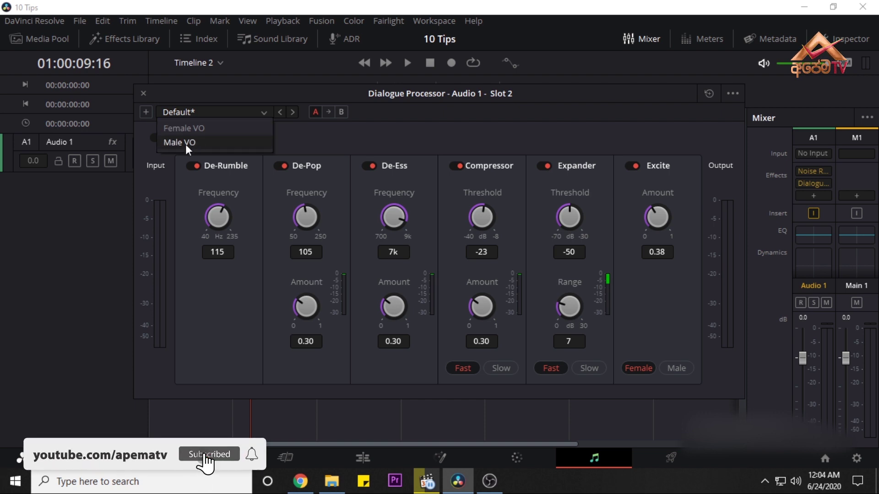
click(190, 129)
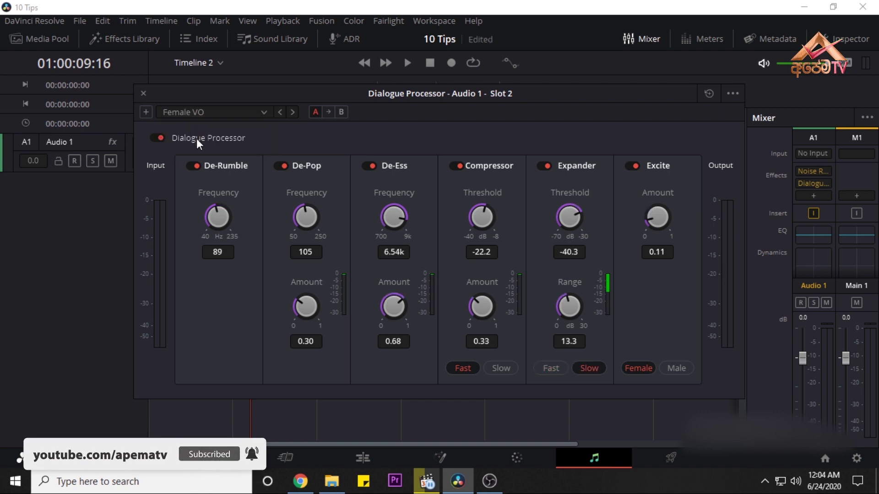
Step: During playback, set the Dialogue Processor's De-Rumble frequency to 68 Hz and adjust its De-Pop frequency
key(space)
drag(265, 92, 363, 143)
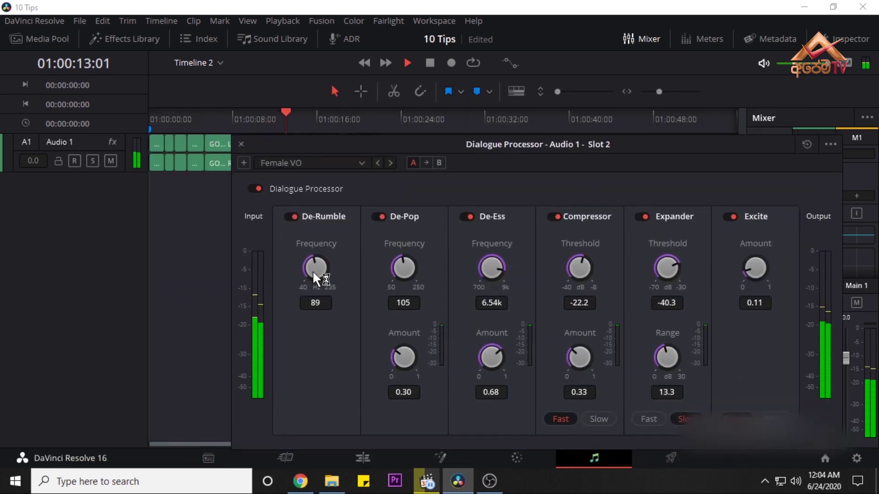
scroll(308, 301, up, 2)
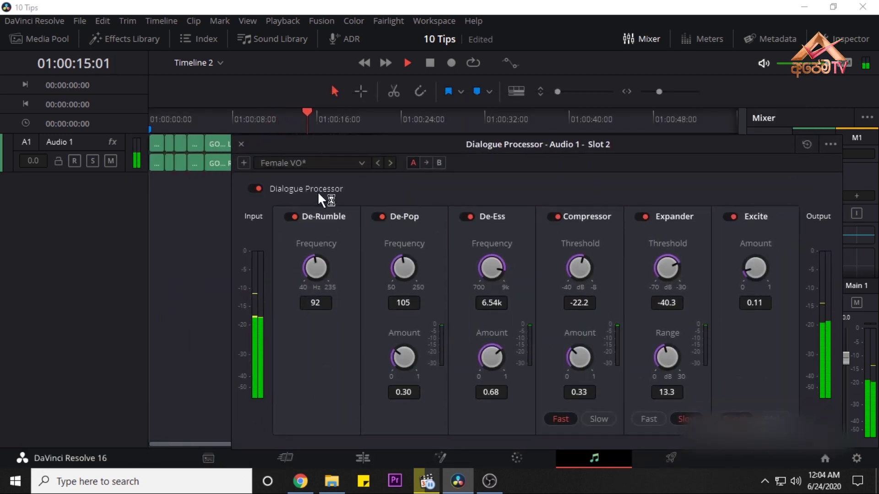
mouse_move(315, 268)
mouse_down()
mouse_move(292, 315)
mouse_move(301, 363)
mouse_move(311, 281)
mouse_up()
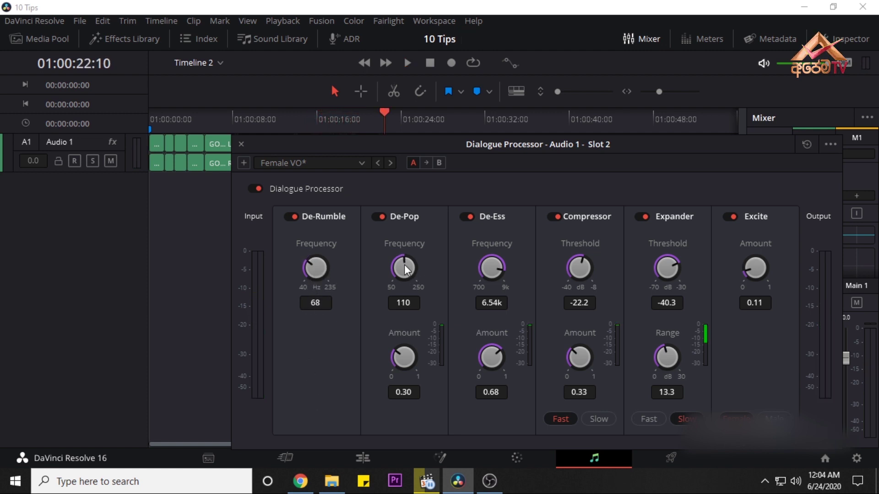
drag(404, 271, 393, 286)
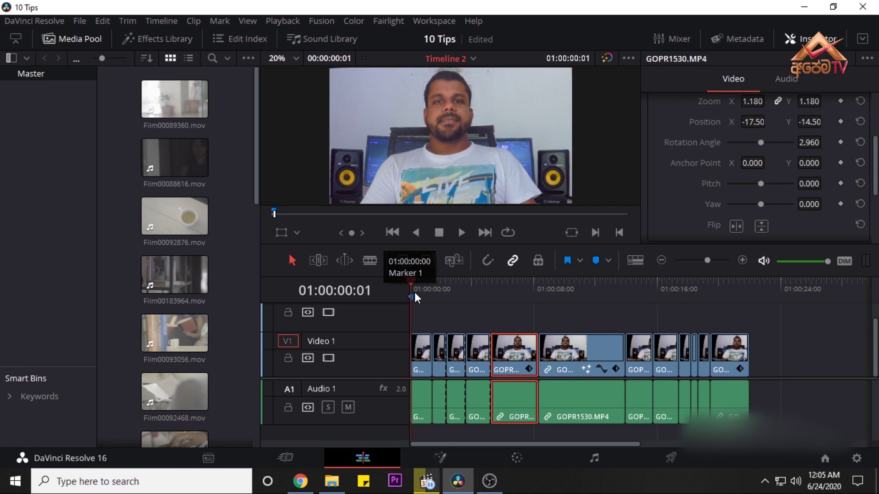
Step: On the Edit page, add Zoom and Position keyframes to the first GOPR1530.MP4 clip at 01:00:00:12
scroll(414, 292, up, 4)
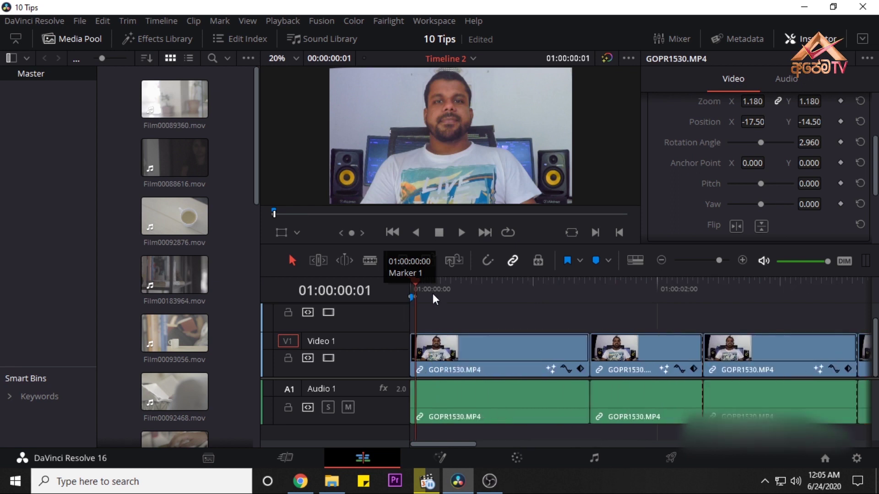
click(467, 288)
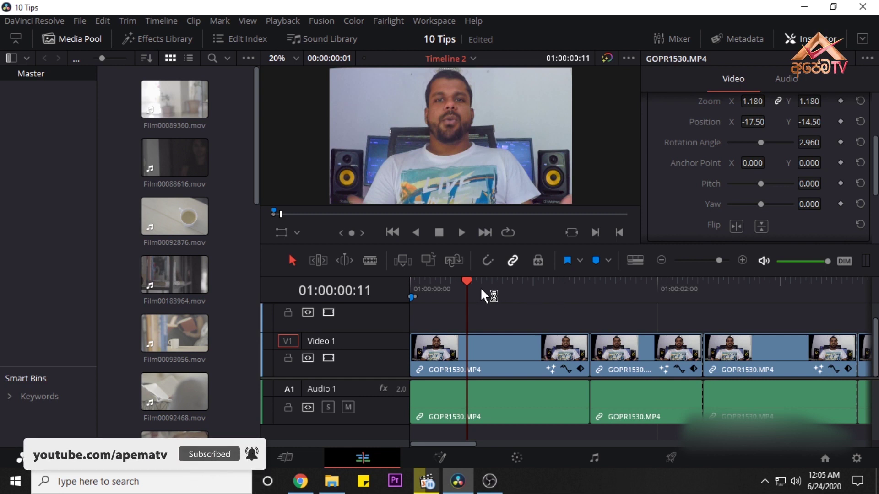
click(483, 345)
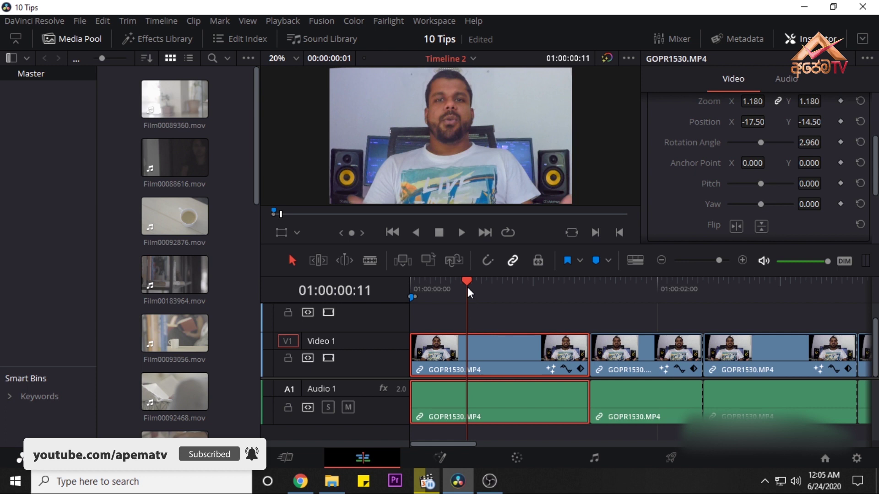
drag(469, 282, 472, 282)
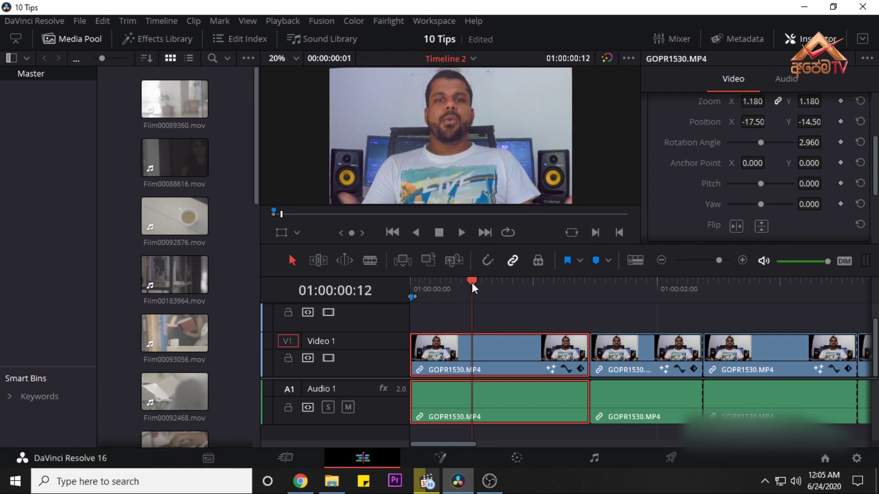
drag(875, 185, 876, 162)
click(840, 172)
Step: Keyframe the first clip at 01:00:00:23 with a zoom of 1.500 and a Y position of -47.50
drag(488, 282, 527, 287)
click(840, 152)
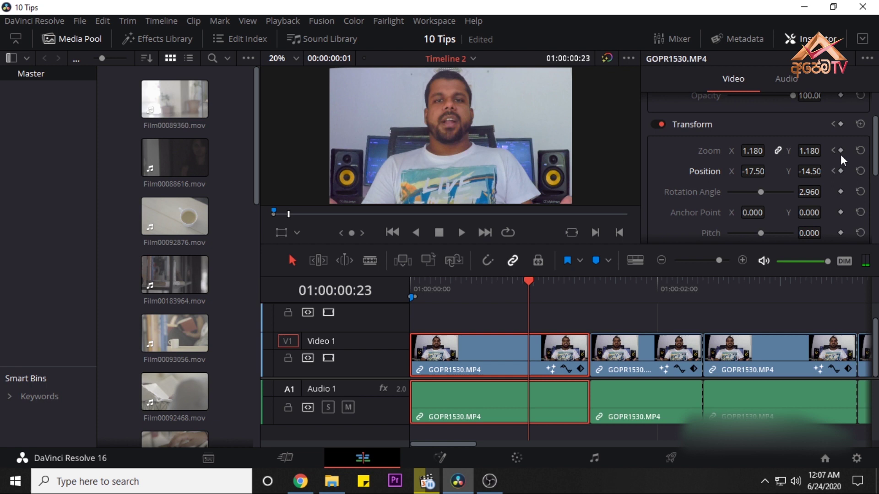
drag(751, 154, 799, 180)
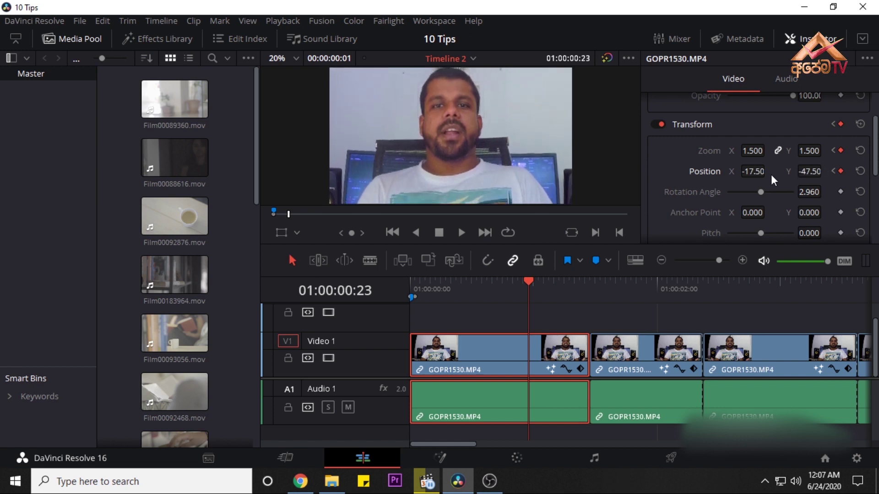
Step: Play back the zoom animation on the first clip and move the playhead to 01:00:00:13
drag(484, 287, 453, 292)
key(space)
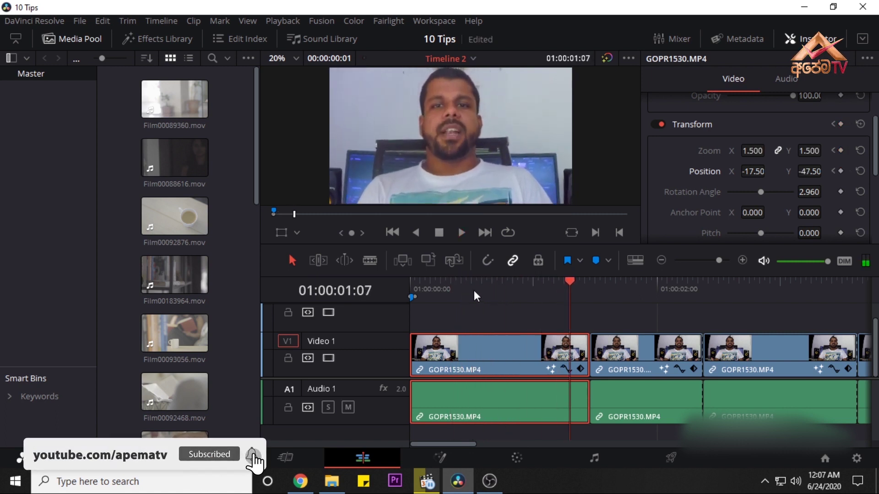
key(space)
click(467, 290)
click(476, 286)
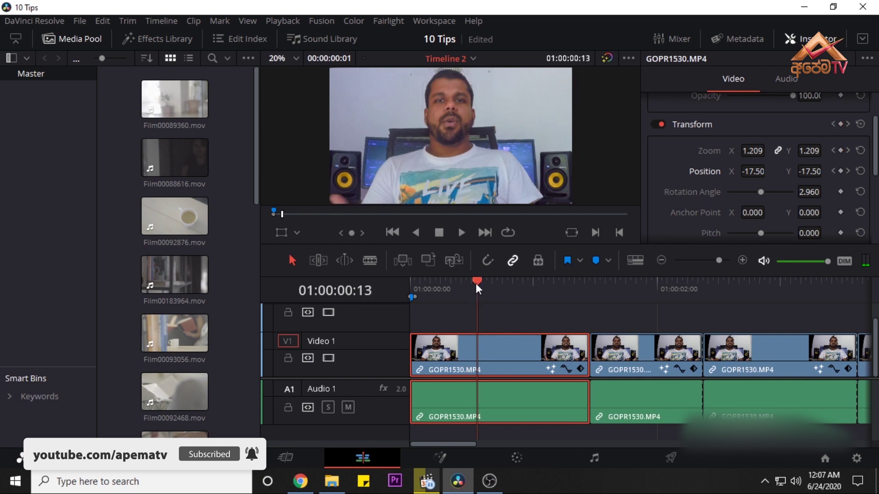
Step: In the first clip's Zoom X curve, shift the second keyframe later and raise the last keyframe to 1.87
click(567, 369)
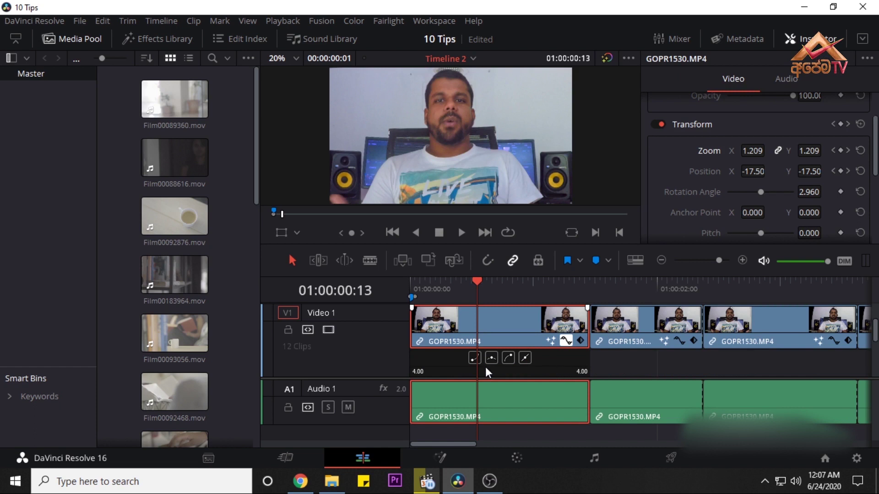
scroll(572, 346, down, 2)
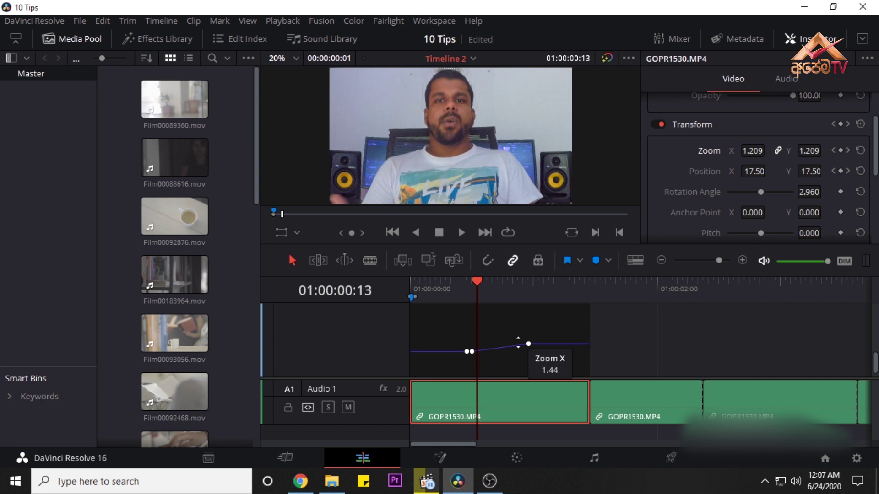
scroll(518, 338, up, 3)
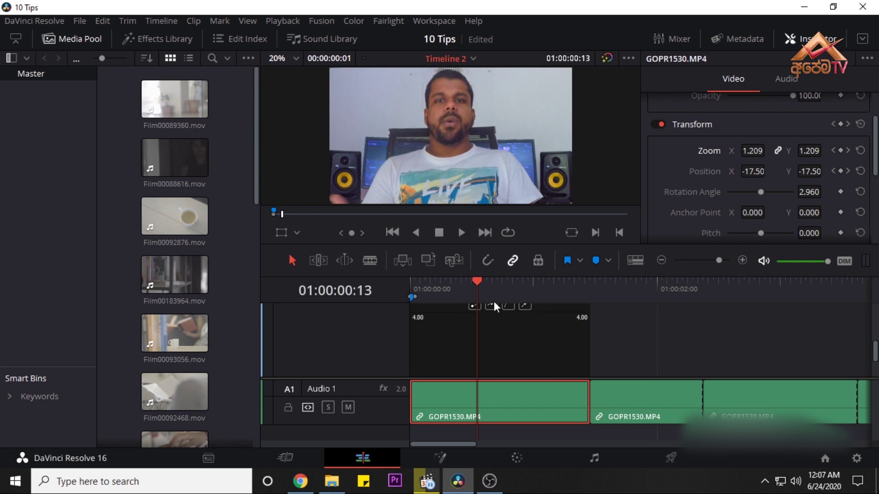
scroll(572, 337, up, 3)
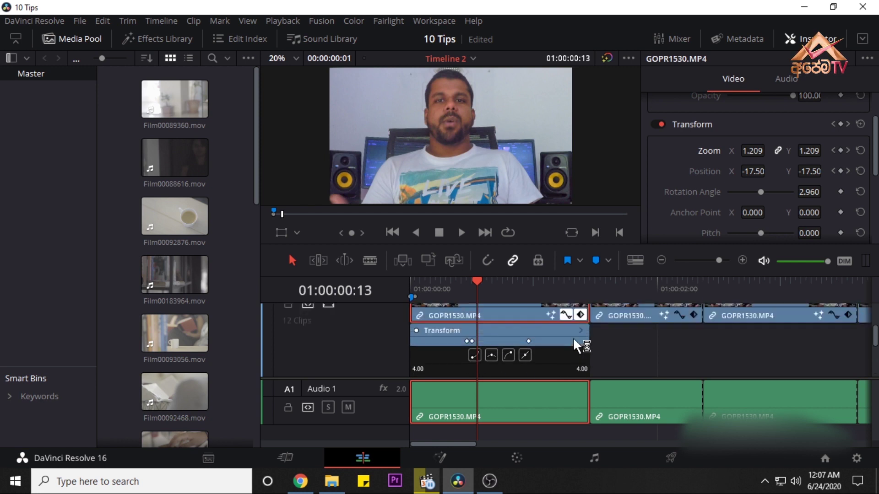
scroll(572, 320, down, 3)
mouse_move(472, 339)
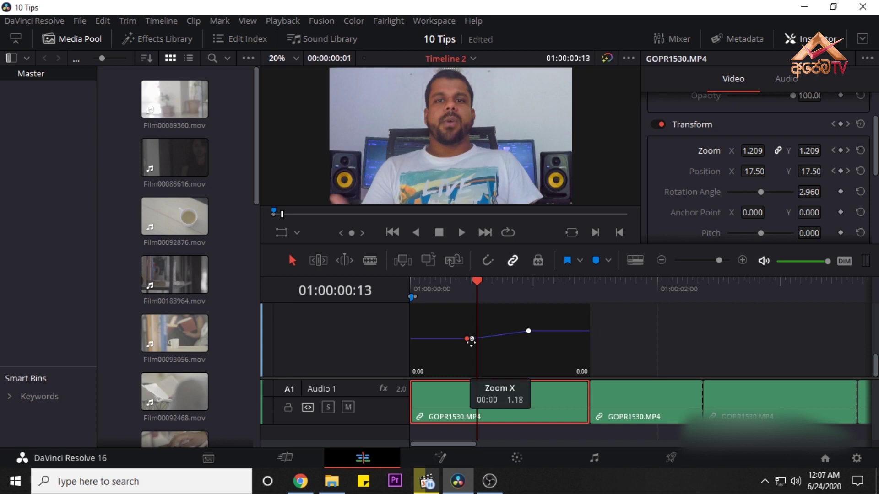
drag(471, 340, 527, 323)
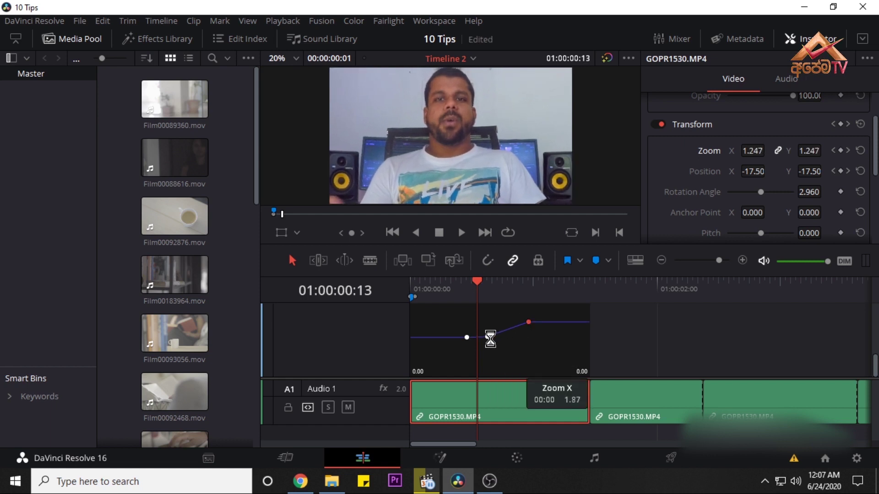
mouse_move(486, 337)
Step: Play back the revised zoom animation from 01:00:00:11 and return the playhead to 01:00:00:04
drag(464, 290, 512, 295)
click(468, 297)
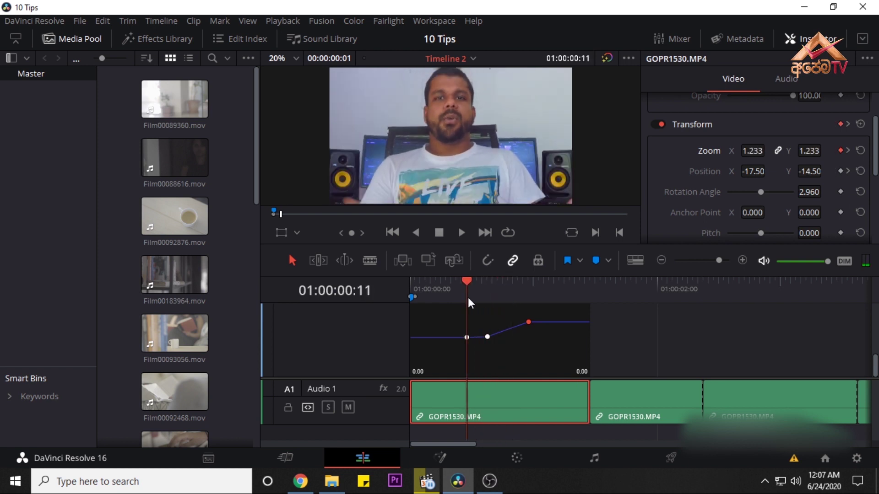
key(space)
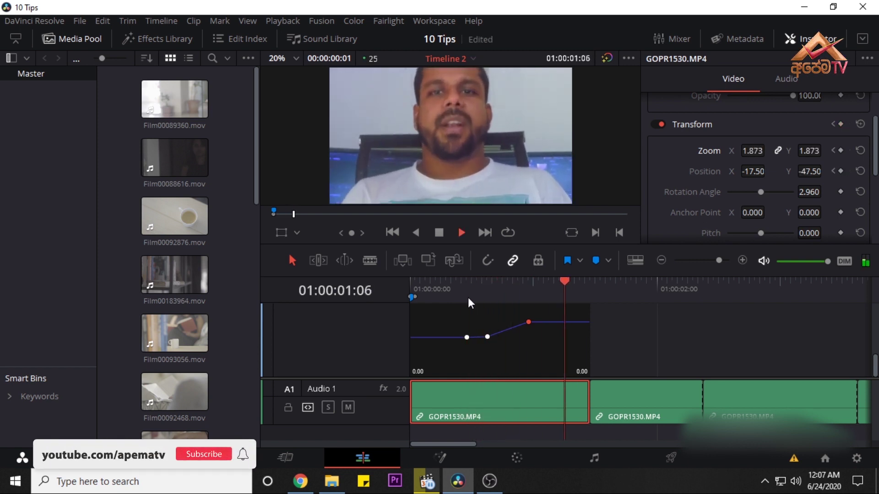
key(space)
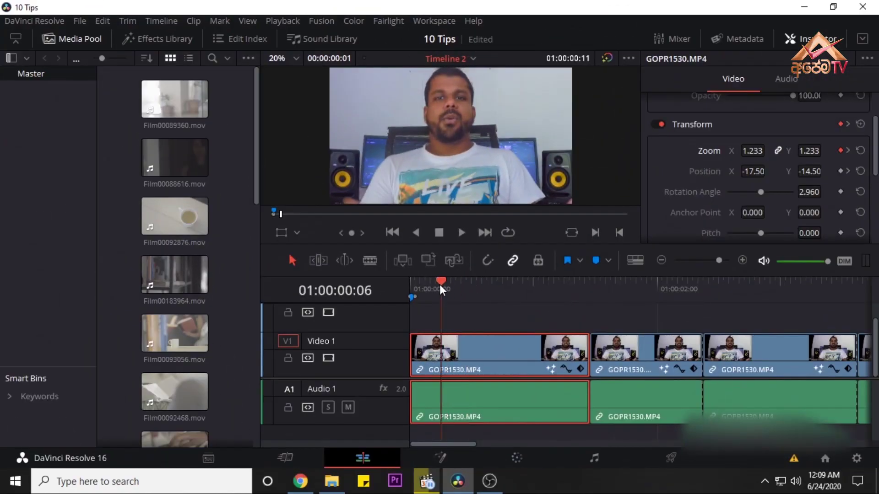
click(434, 286)
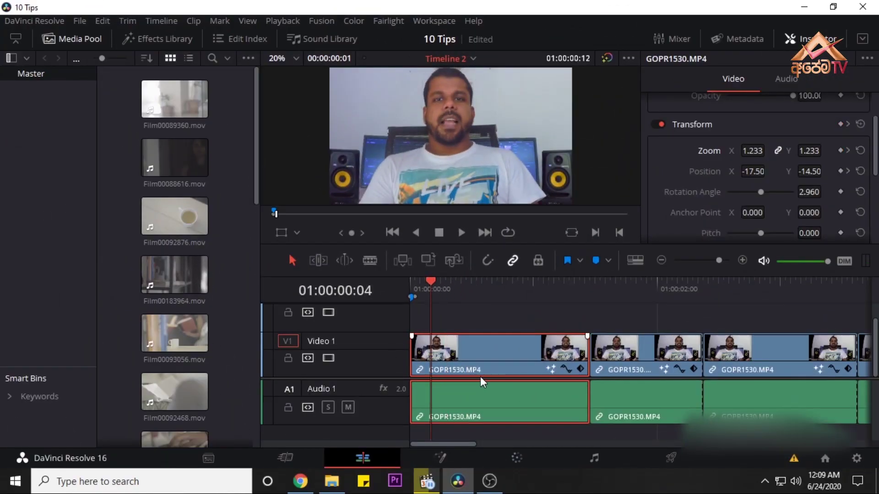
Step: Switch to Chrome and browse the free stock images on the Pixabay home page
click(301, 481)
click(244, 279)
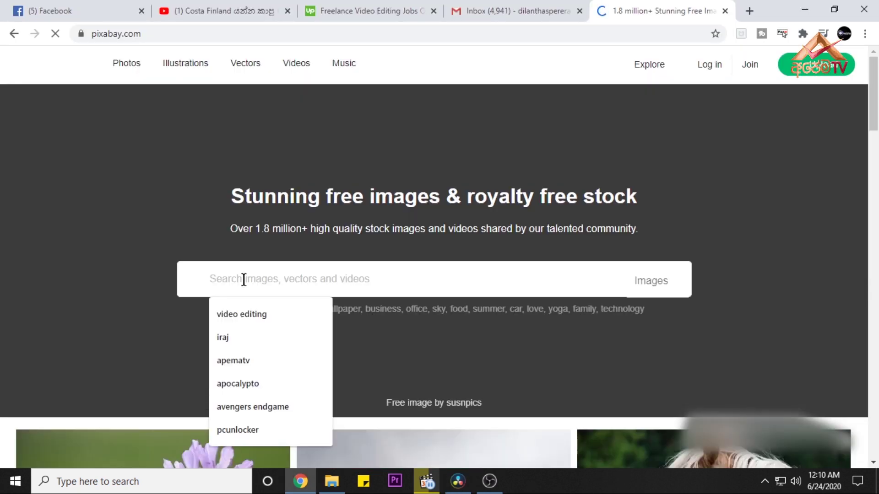
scroll(307, 268, down, 9)
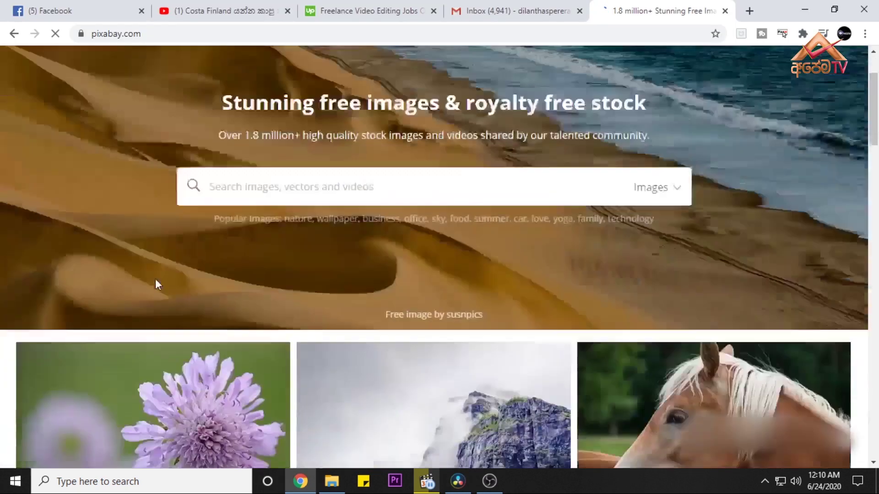
scroll(307, 268, down, 4)
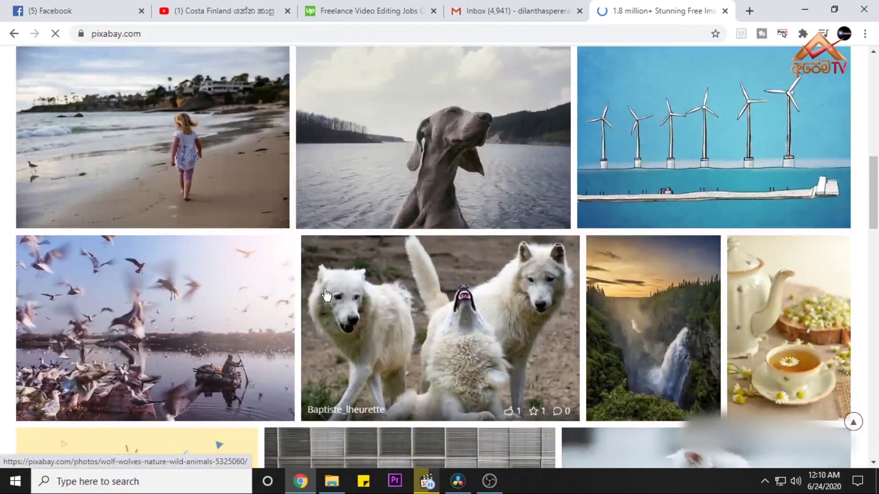
scroll(304, 284, down, 7)
scroll(191, 229, down, 18)
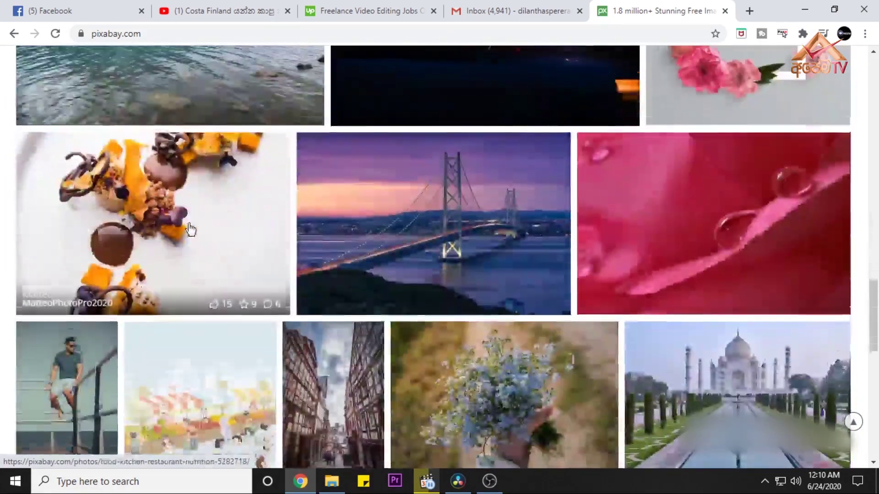
scroll(189, 225, up, 20)
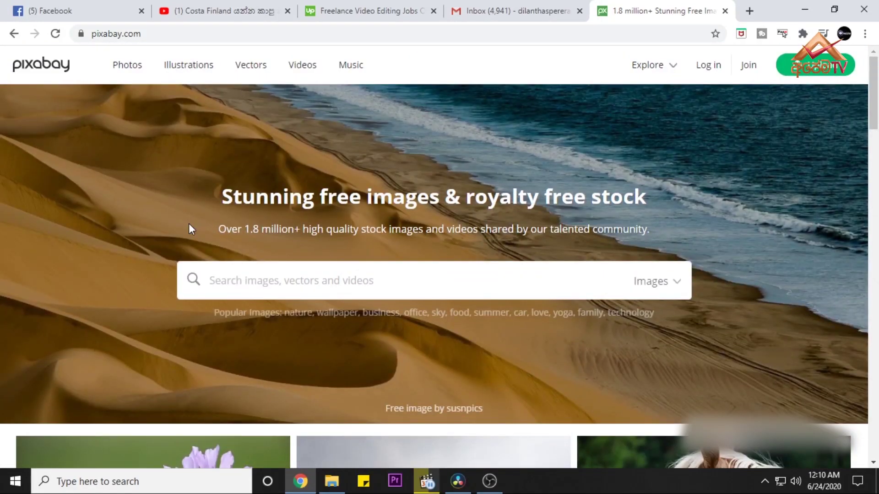
scroll(189, 224, down, 4)
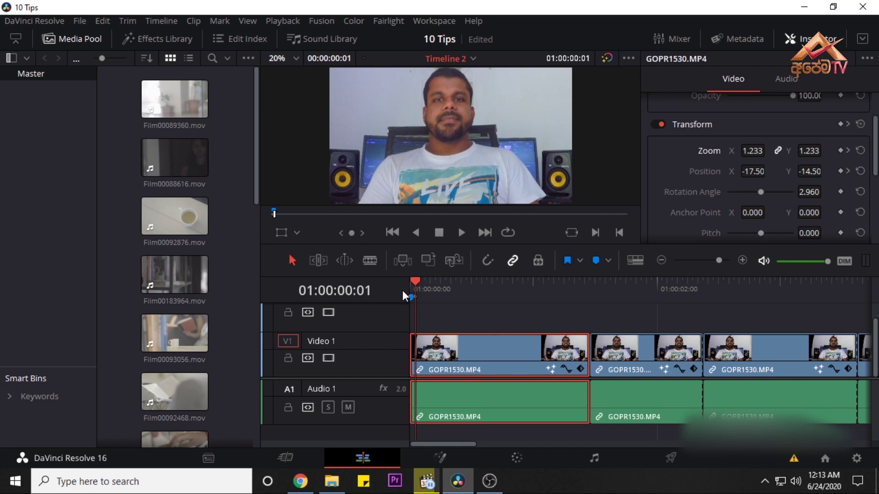
Step: In DaVinci Resolve, add a marker at the start of the first clip and name it "Start"
drag(419, 282, 401, 287)
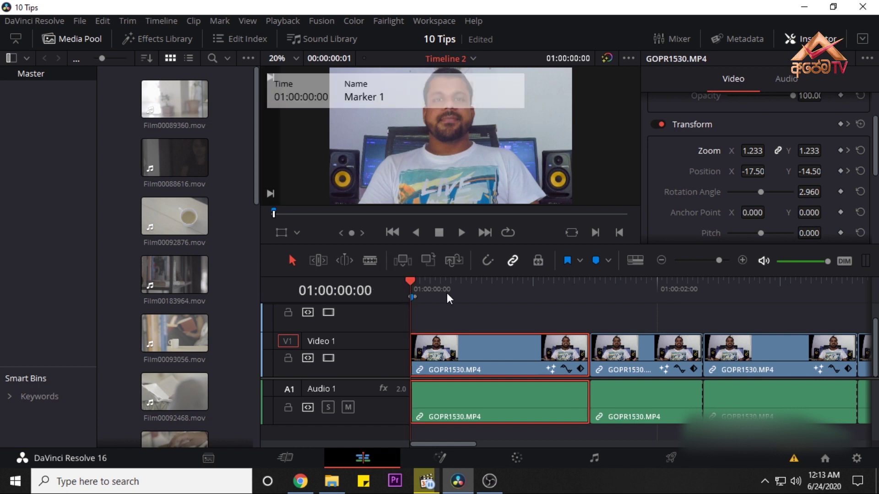
mouse_move(412, 303)
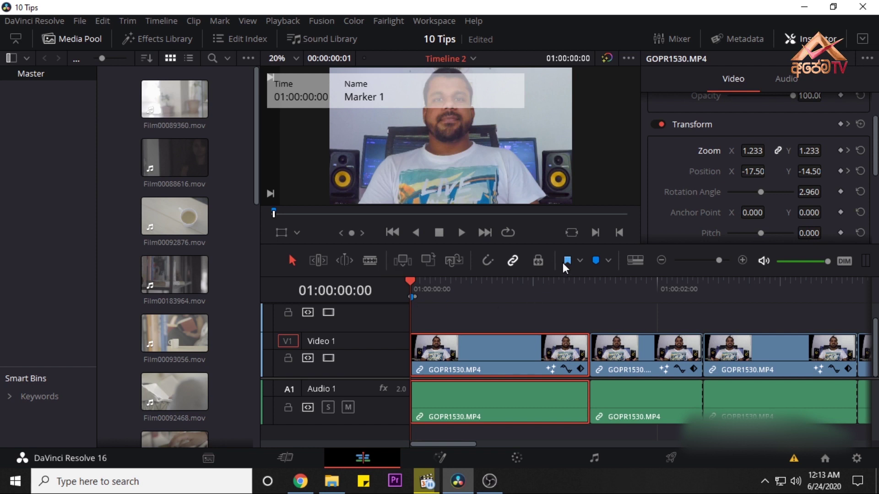
click(595, 261)
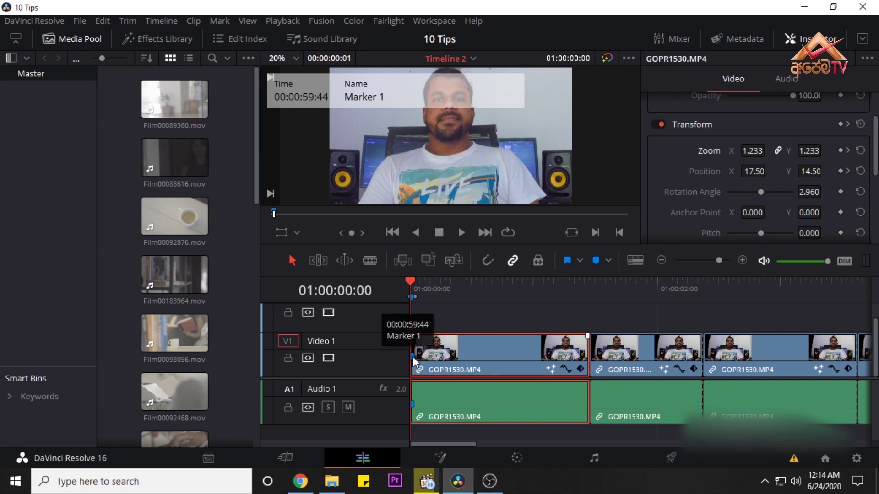
double_click(413, 356)
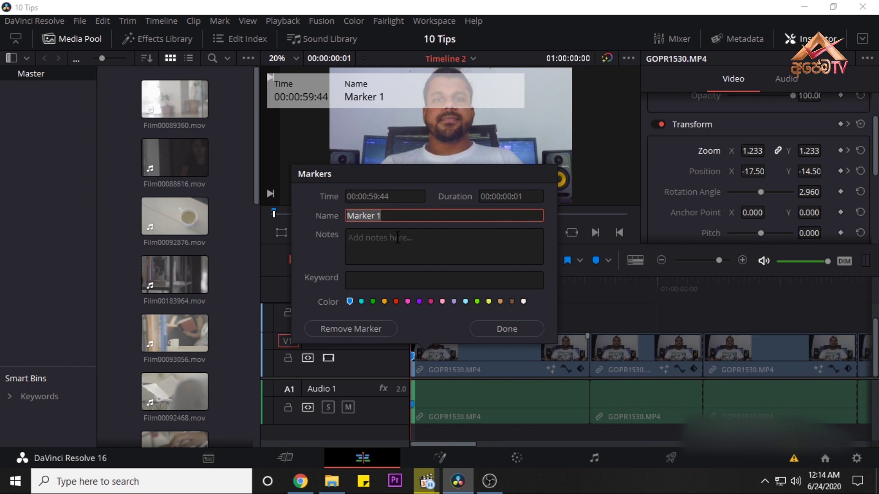
text(Start)
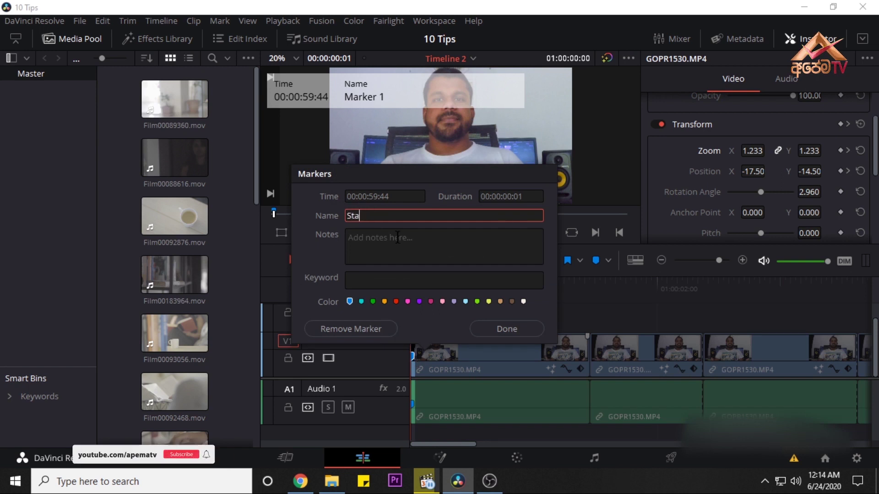
key(Return)
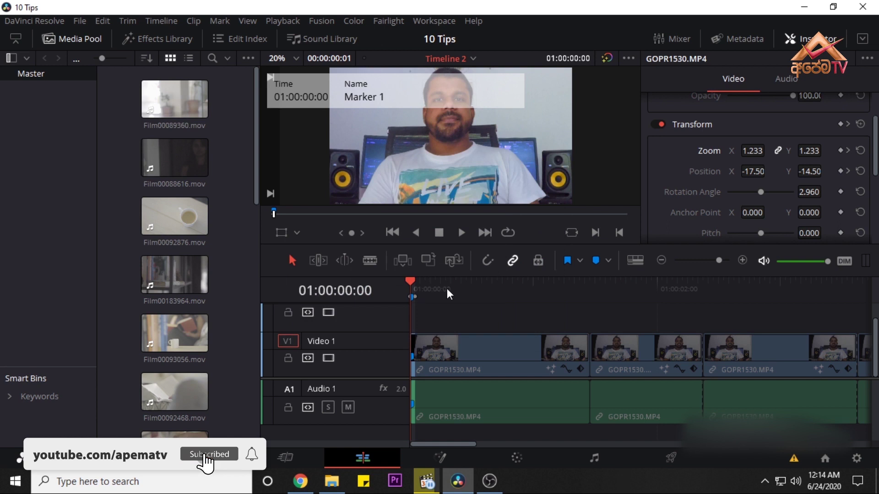
Step: Play to the second clip's start at 01:00:01:11 and add a timeline marker named "seg 2" there
key(space)
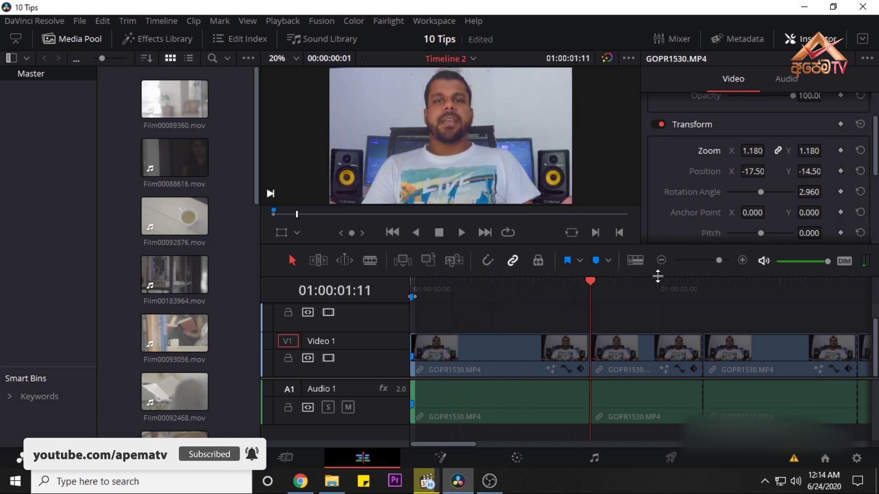
click(597, 262)
double_click(591, 297)
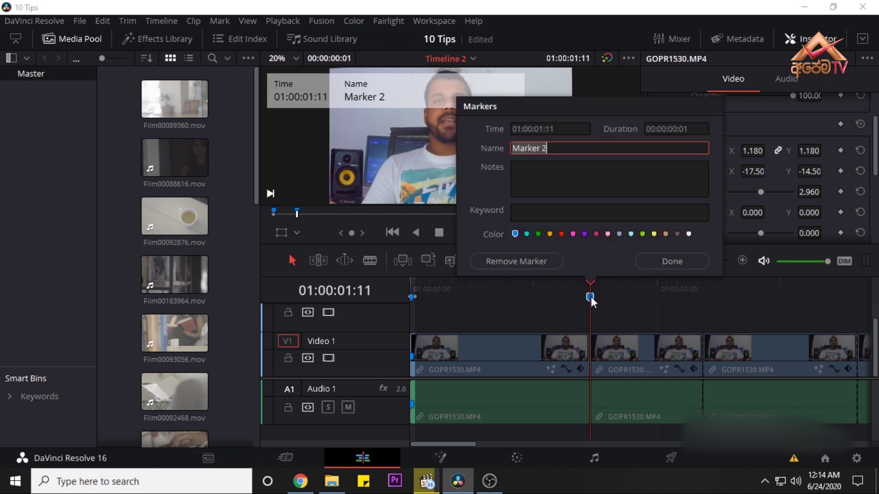
text(seg 2)
key(Return)
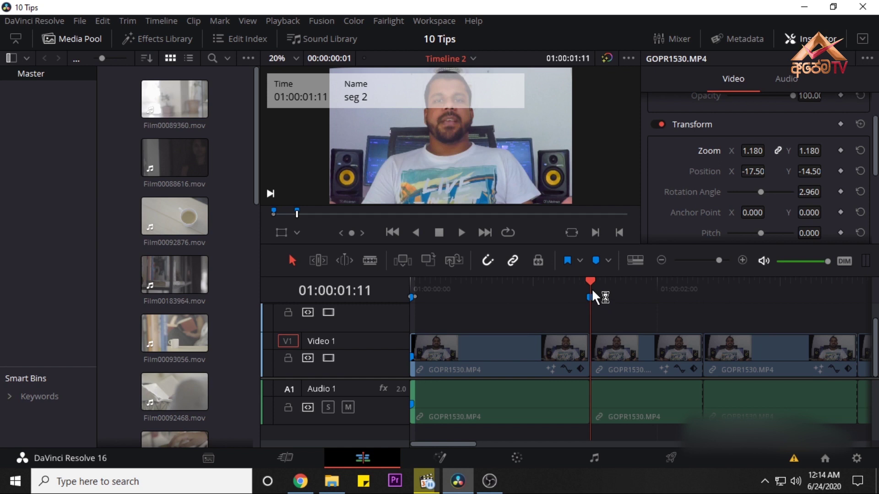
Step: Scrub back through the marked section and return the playhead to the start of the timeline
click(532, 287)
drag(524, 286, 452, 302)
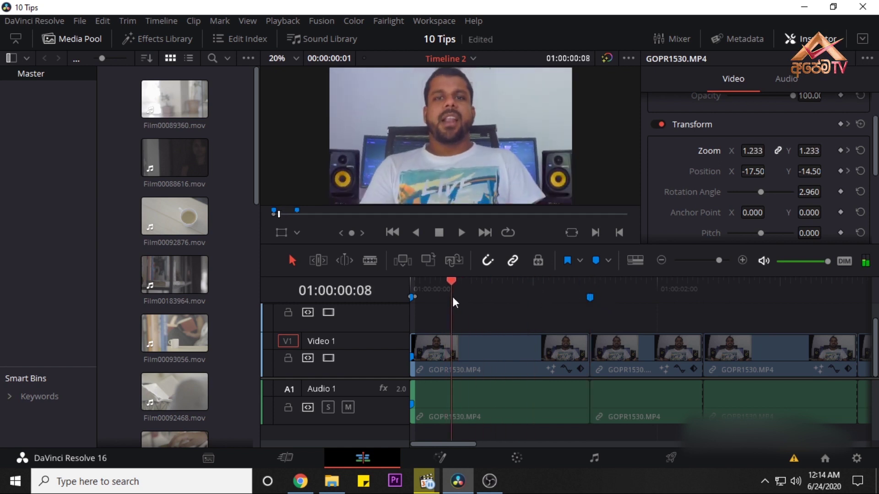
scroll(483, 301, down, 4)
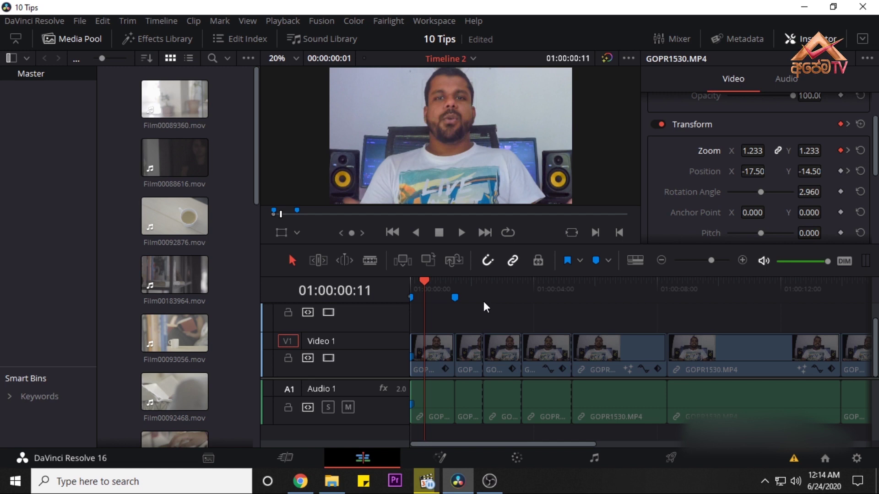
mouse_move(427, 283)
mouse_down()
mouse_move(495, 289)
mouse_move(414, 295)
mouse_up()
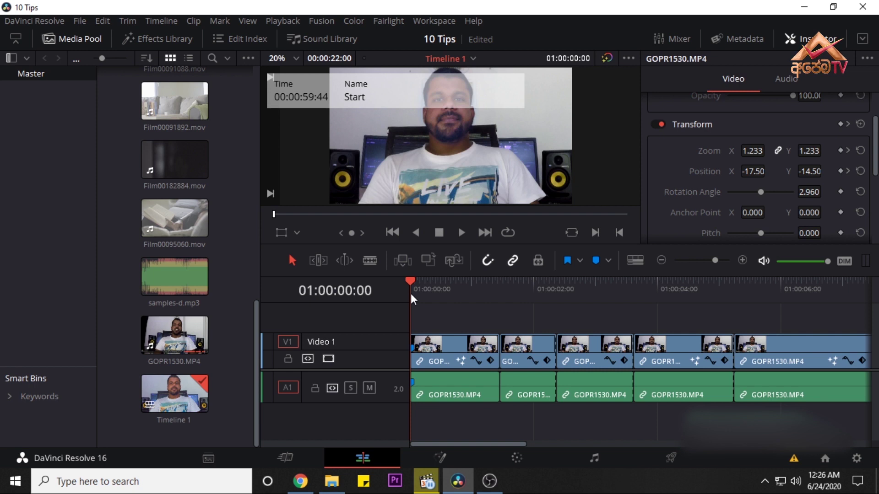
Step: Place a basic Text title on a new video track above the opening clips and move the playhead to 01:00:00:20
click(147, 40)
click(47, 328)
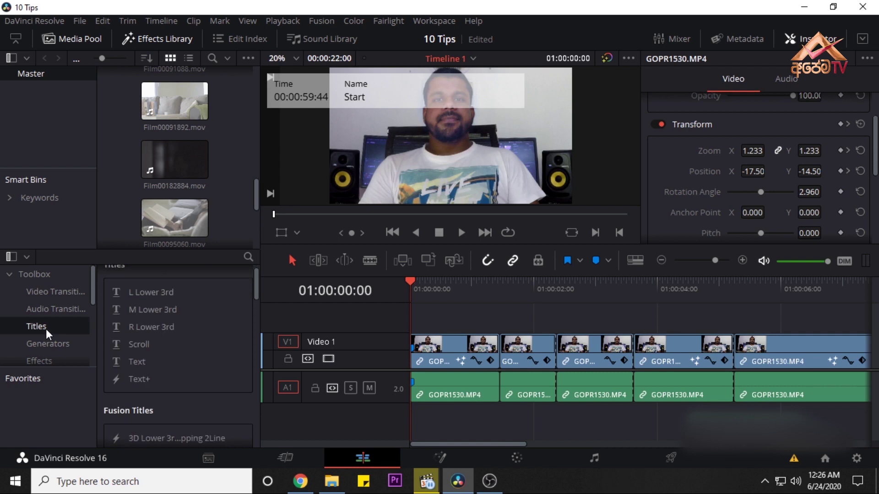
click(134, 366)
drag(143, 367, 436, 315)
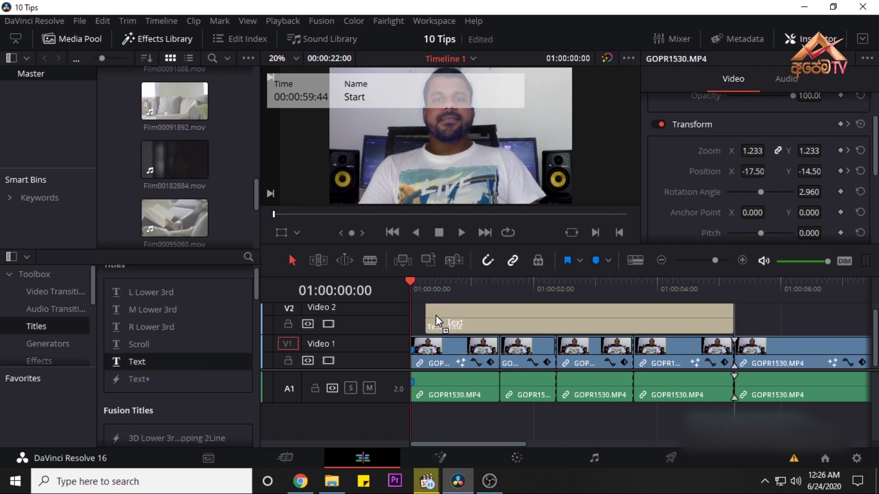
click(465, 286)
click(461, 286)
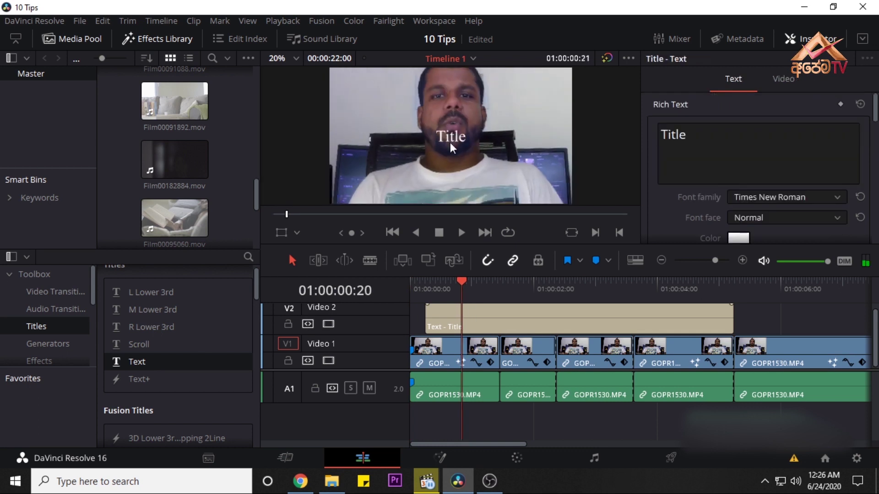
Step: Replace the title's placeholder text with "Apema Tv"
double_click(673, 135)
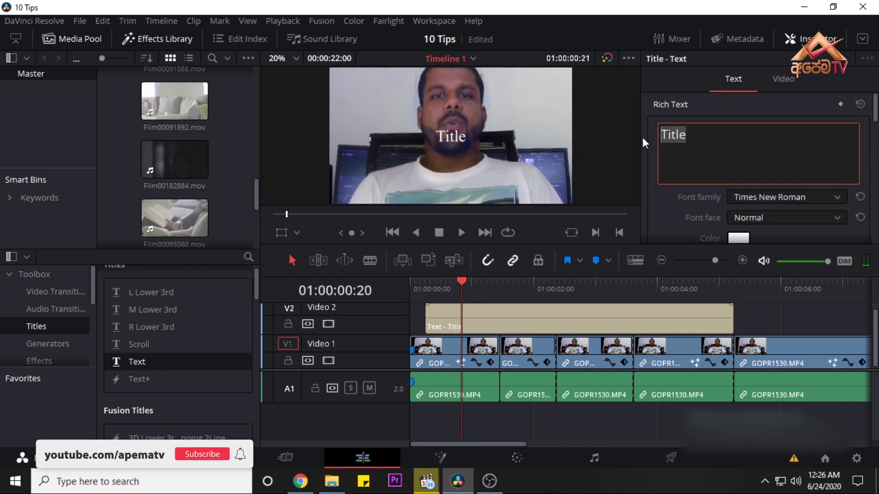
text(Apem)
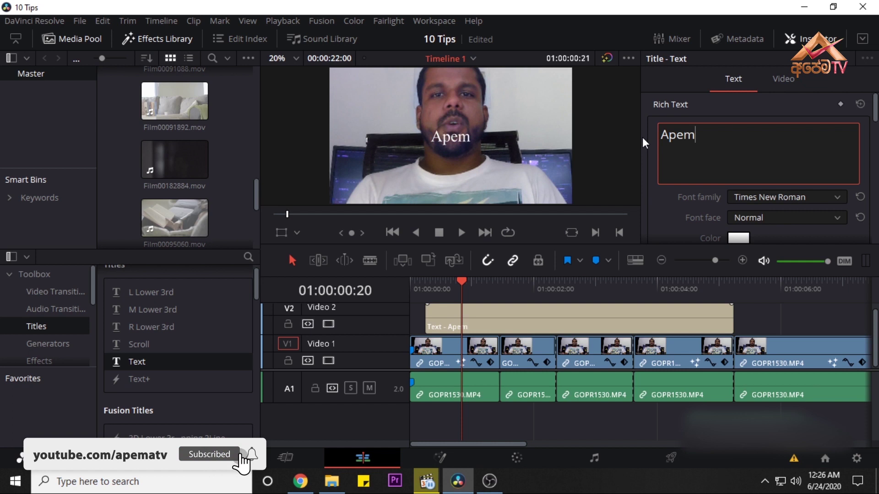
text(a Tv)
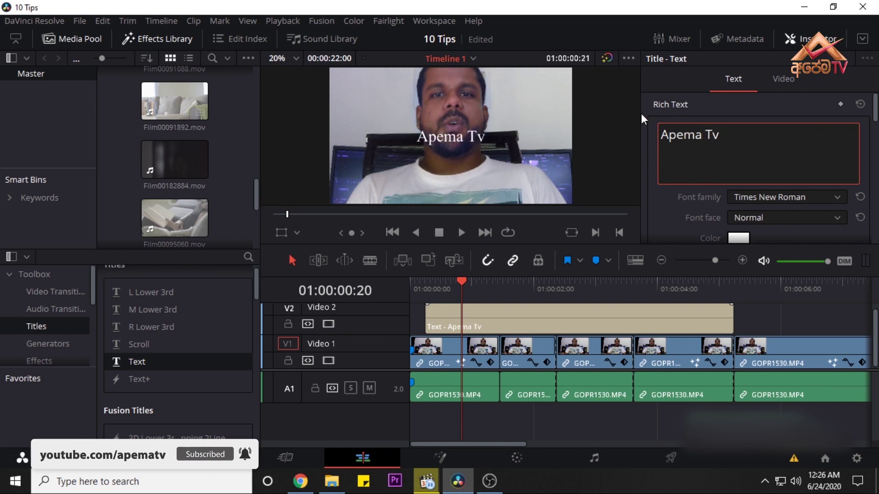
click(674, 217)
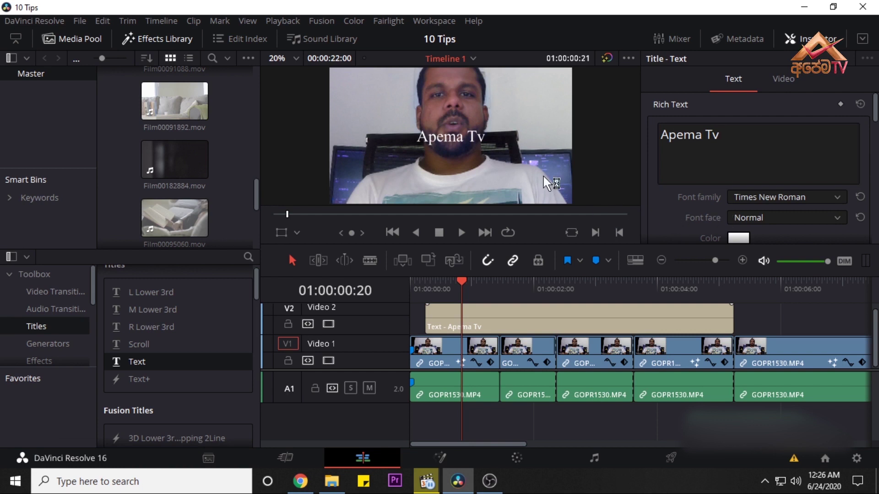
Step: Change the "Apema Tv" title to a casual handwritten-style font and enlarge its text
click(814, 196)
click(787, 220)
scroll(765, 138, down, 3)
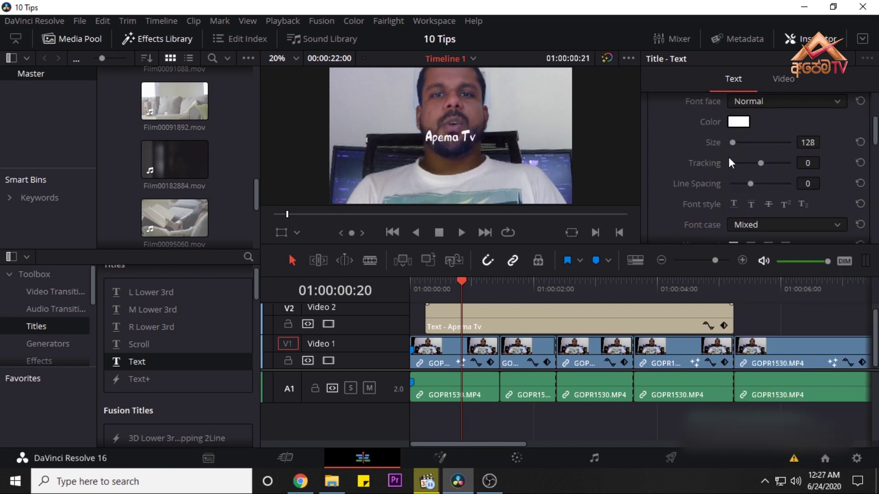
drag(735, 142, 722, 172)
Step: Change the title's text color to yellow
click(749, 121)
click(520, 151)
click(585, 353)
Step: Lower the title in the frame to a Y position of 31 and review it from its start at 01:00:00:06
scroll(749, 172, down, 3)
mouse_move(842, 171)
mouse_down()
mouse_move(825, 169)
mouse_move(842, 170)
mouse_up()
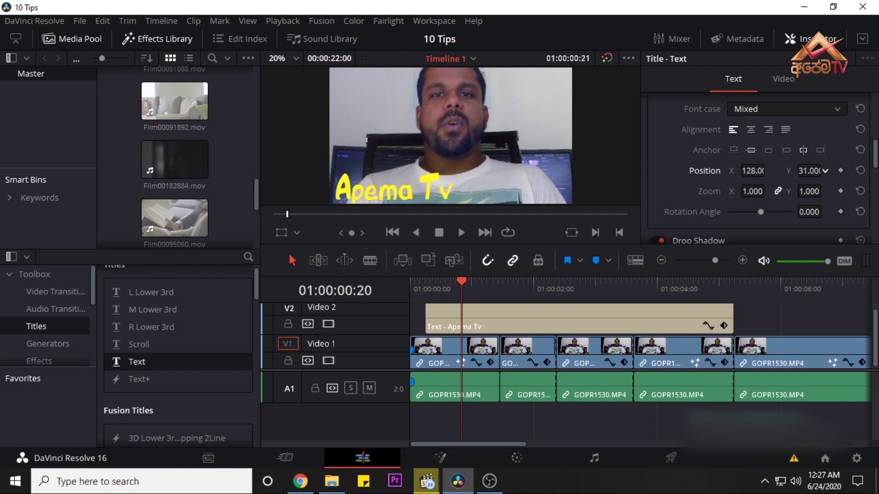
click(526, 329)
click(425, 284)
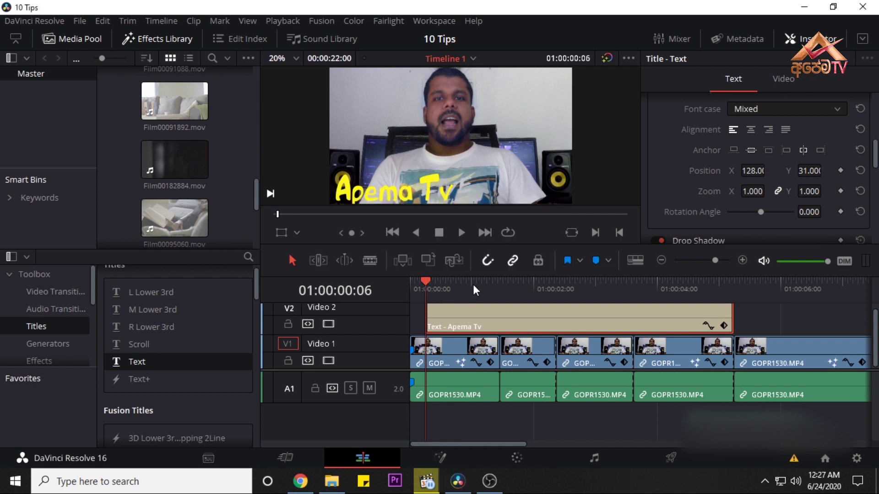
drag(445, 281, 469, 282)
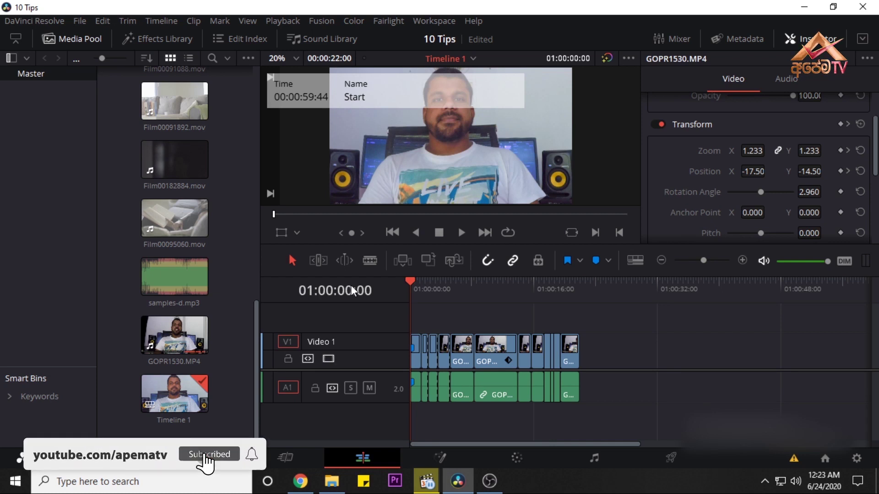
Step: On the Color page, add a circular window at the first clip's opening frame and fit it as an oval around the man's face
key(Right)
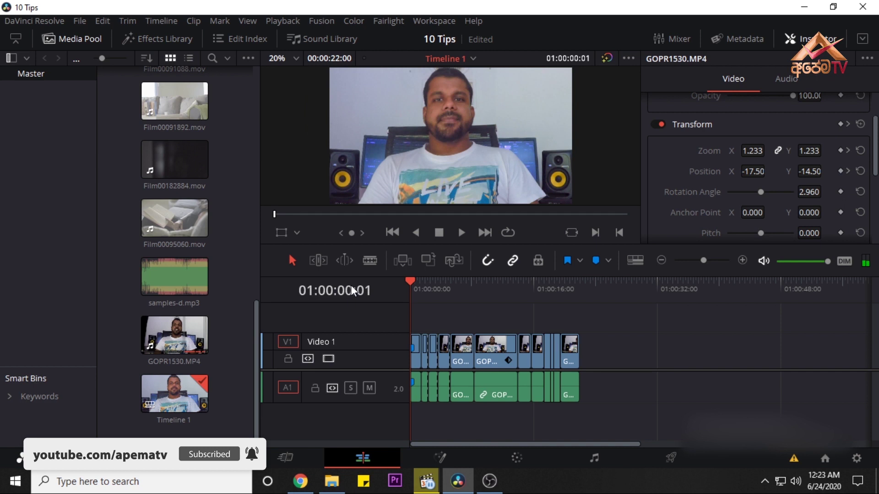
click(517, 458)
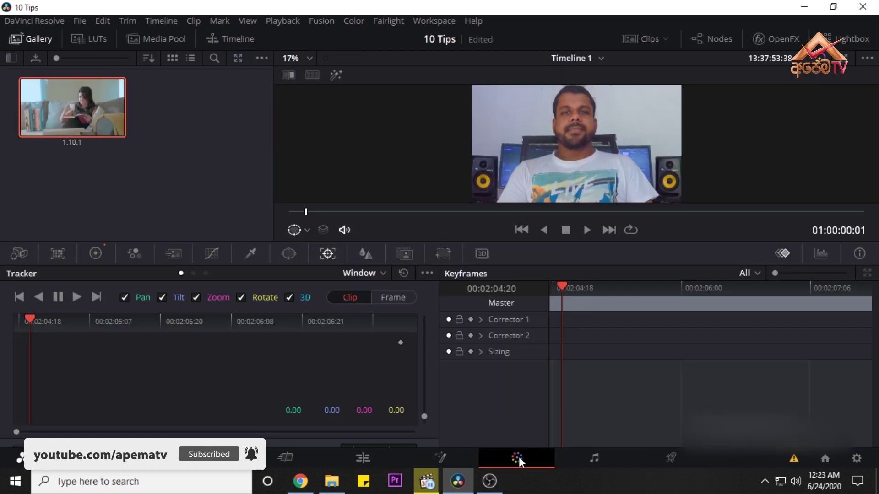
click(286, 255)
drag(307, 216, 297, 215)
click(28, 358)
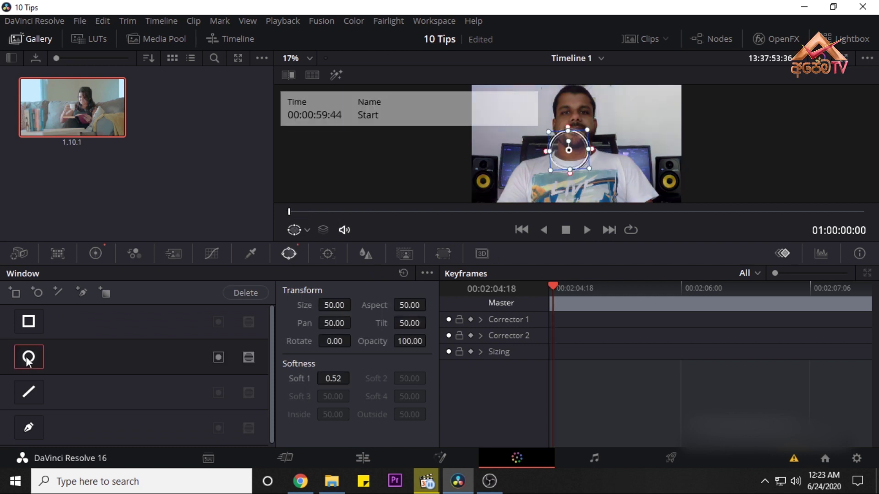
drag(581, 157, 593, 120)
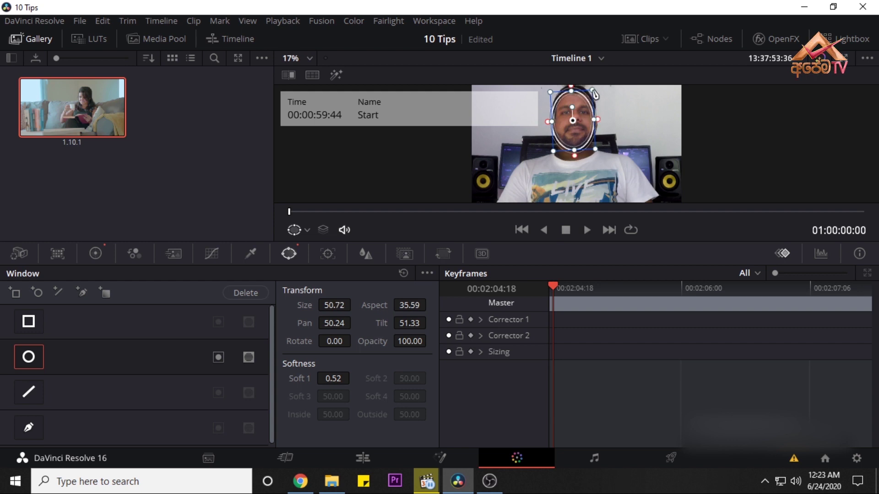
drag(573, 121, 575, 118)
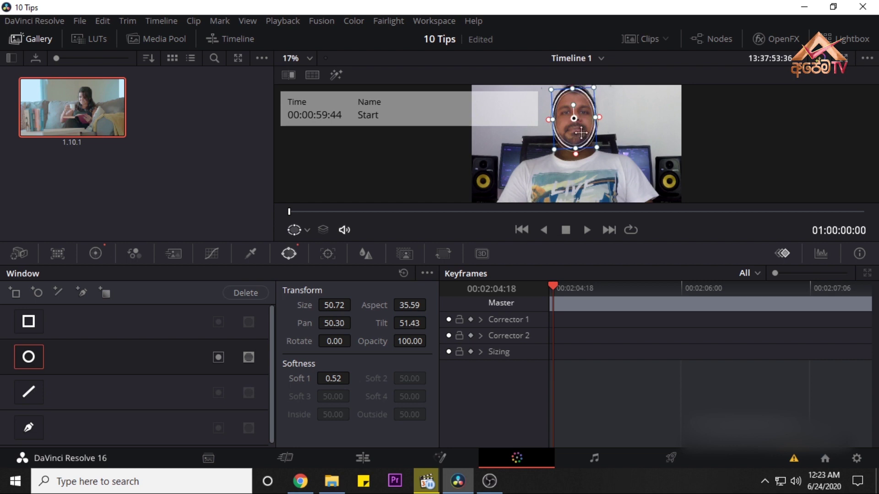
Step: Track the face window forward through the whole clip and play the tracked result from the clip's first frame
click(320, 259)
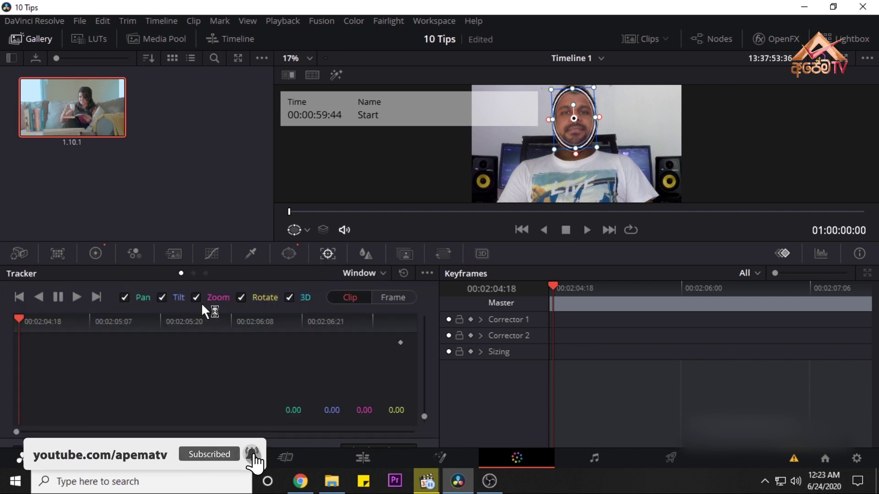
click(77, 298)
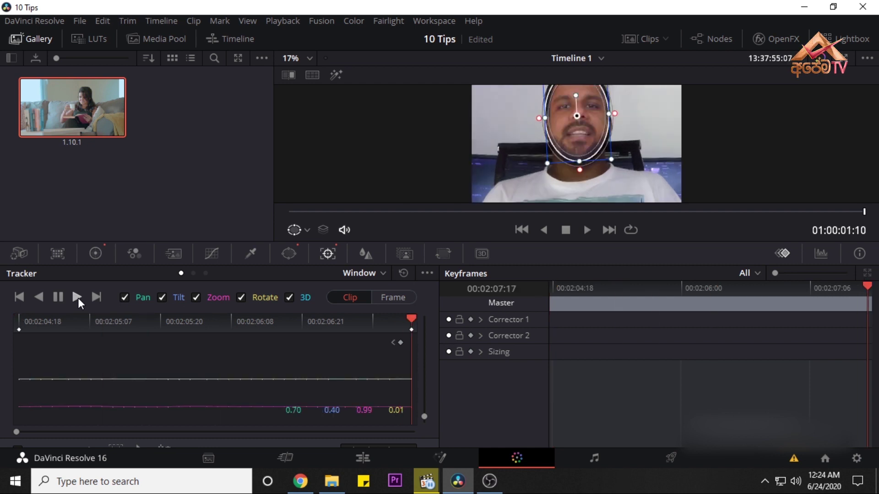
drag(867, 286, 523, 303)
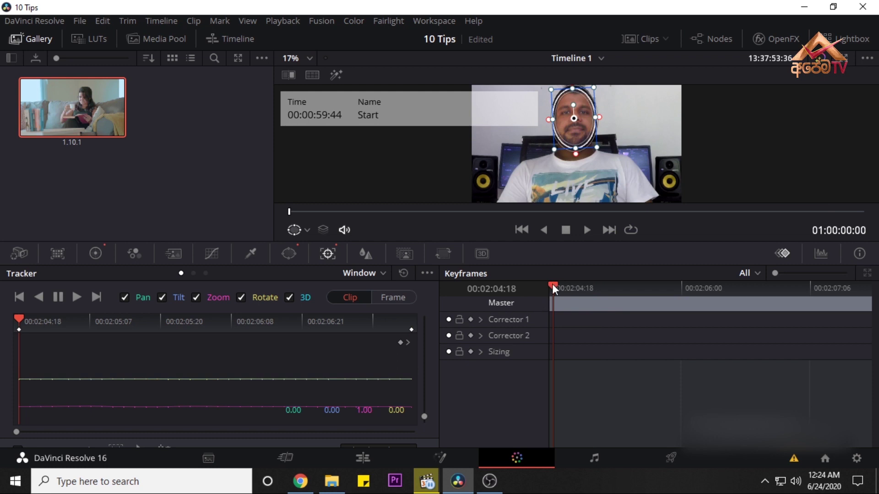
click(586, 235)
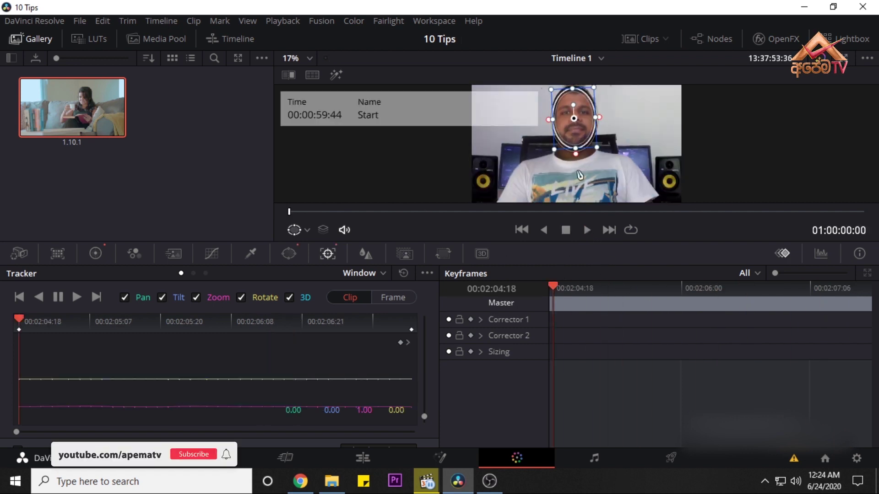
Step: Adjust the Offset and Gain color wheels for the tracked face and slightly enlarge the oval window around it
click(96, 253)
drag(402, 403, 389, 348)
drag(274, 347, 274, 348)
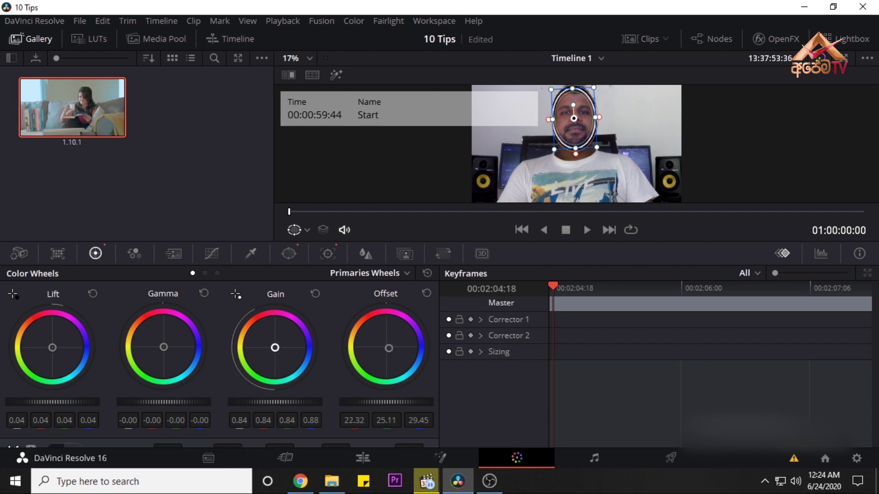
drag(598, 148, 602, 155)
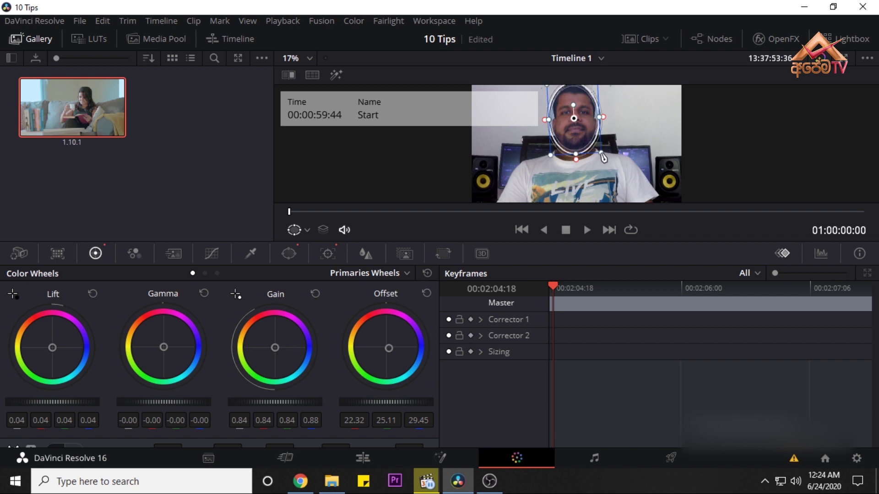
Step: Return to the Edit page, scrub the opening clip to review the face correction and put the playhead at the timeline's start
click(366, 459)
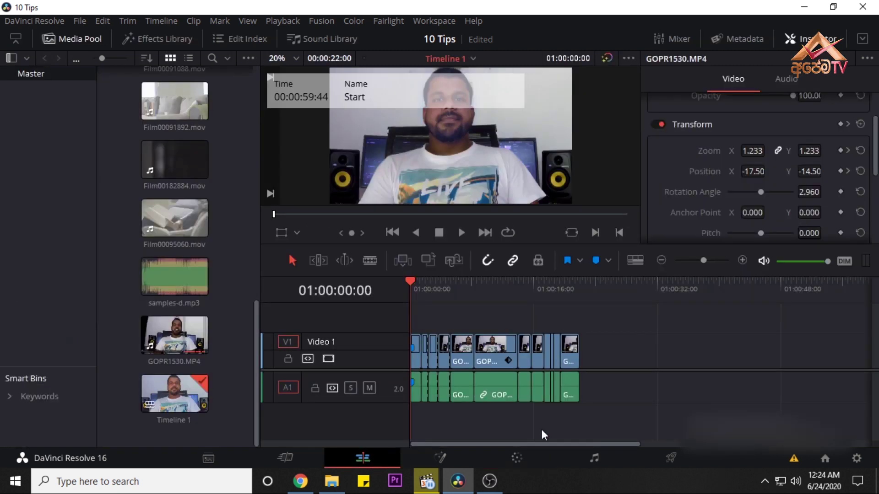
scroll(424, 310, up, 5)
drag(430, 293, 423, 293)
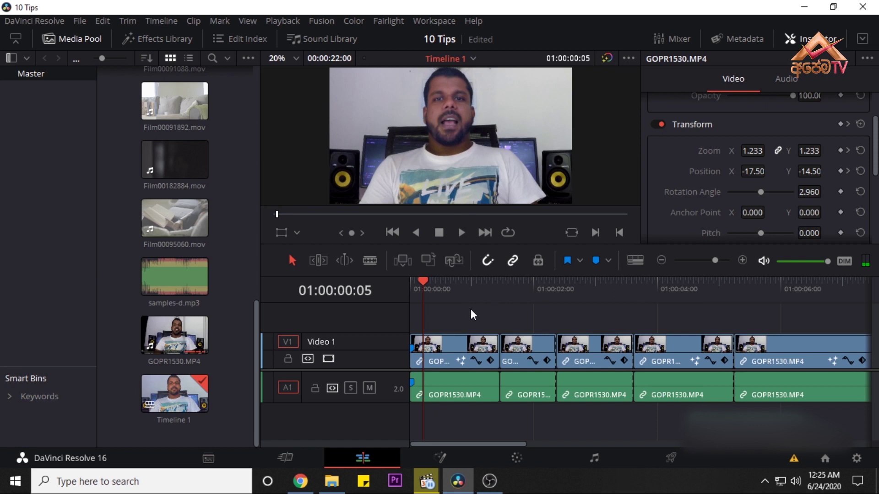
click(410, 296)
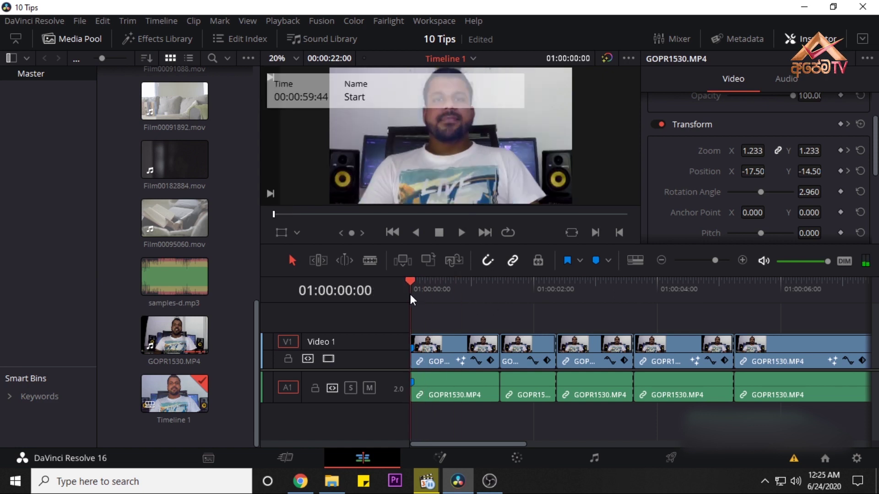